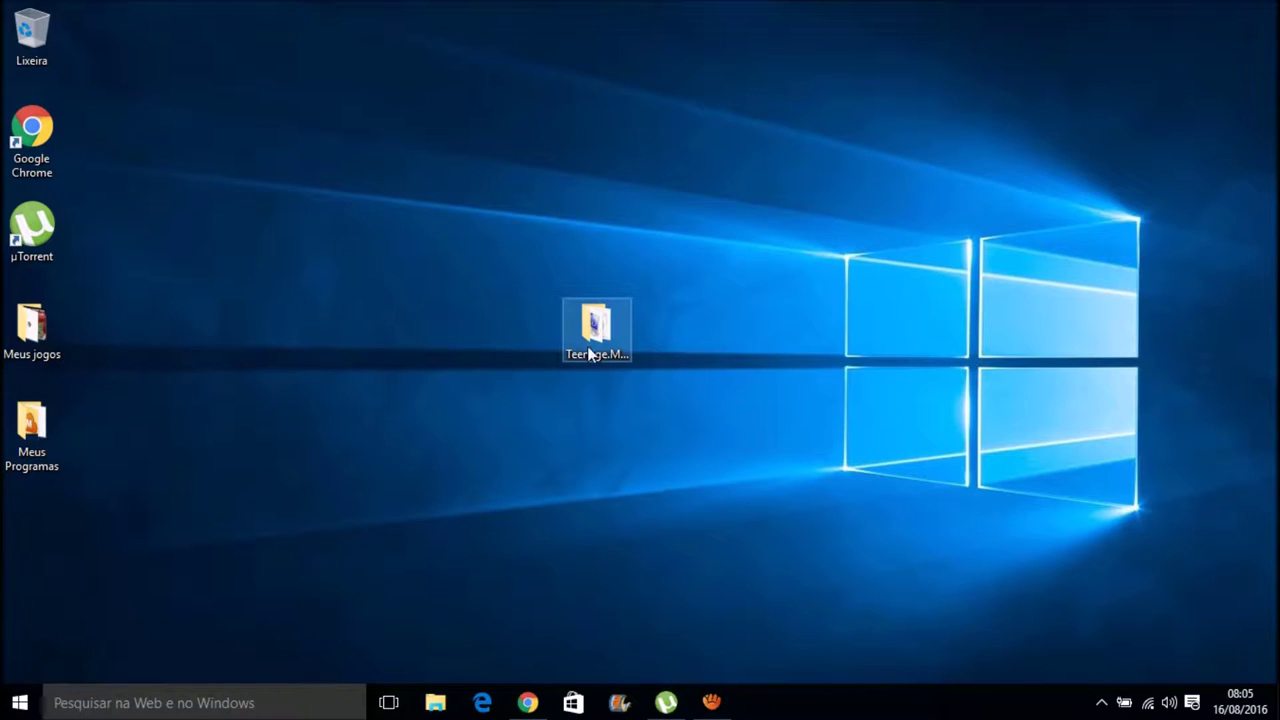
left_click(594, 330)
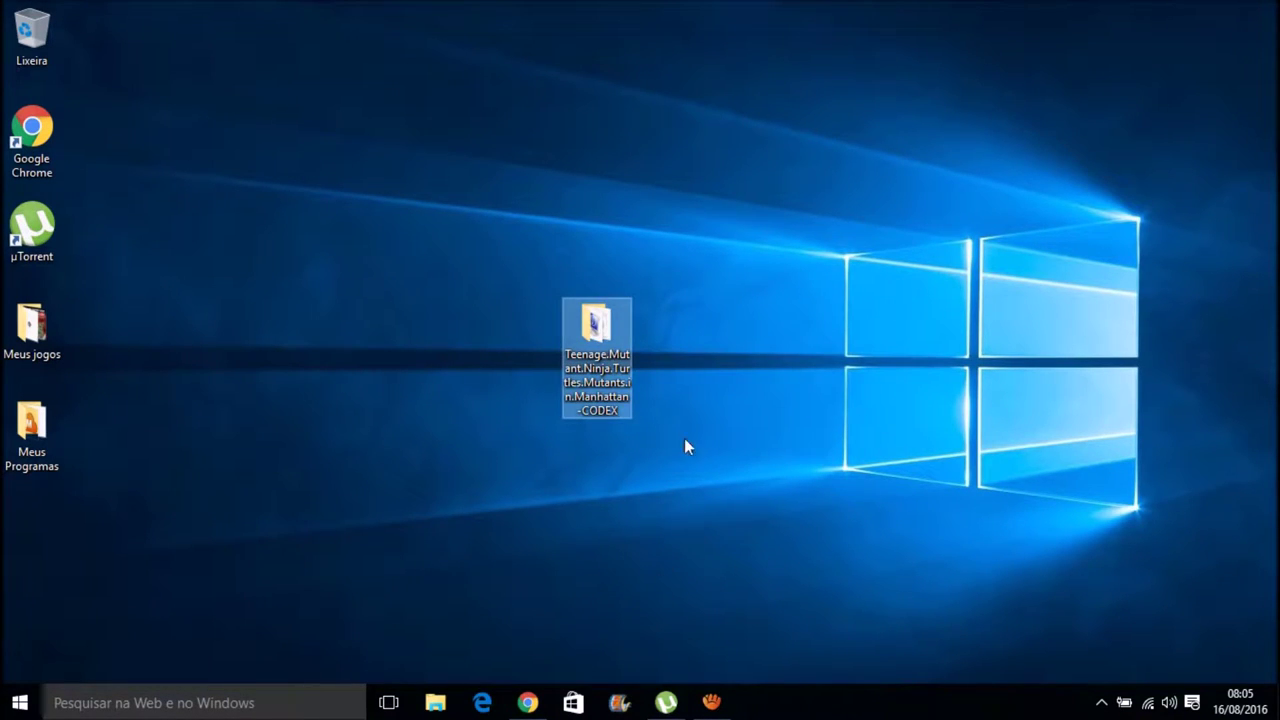
mouse_move(564, 370)
left_mouse_down()
mouse_move(564, 494)
mouse_move(559, 382)
left_mouse_up()
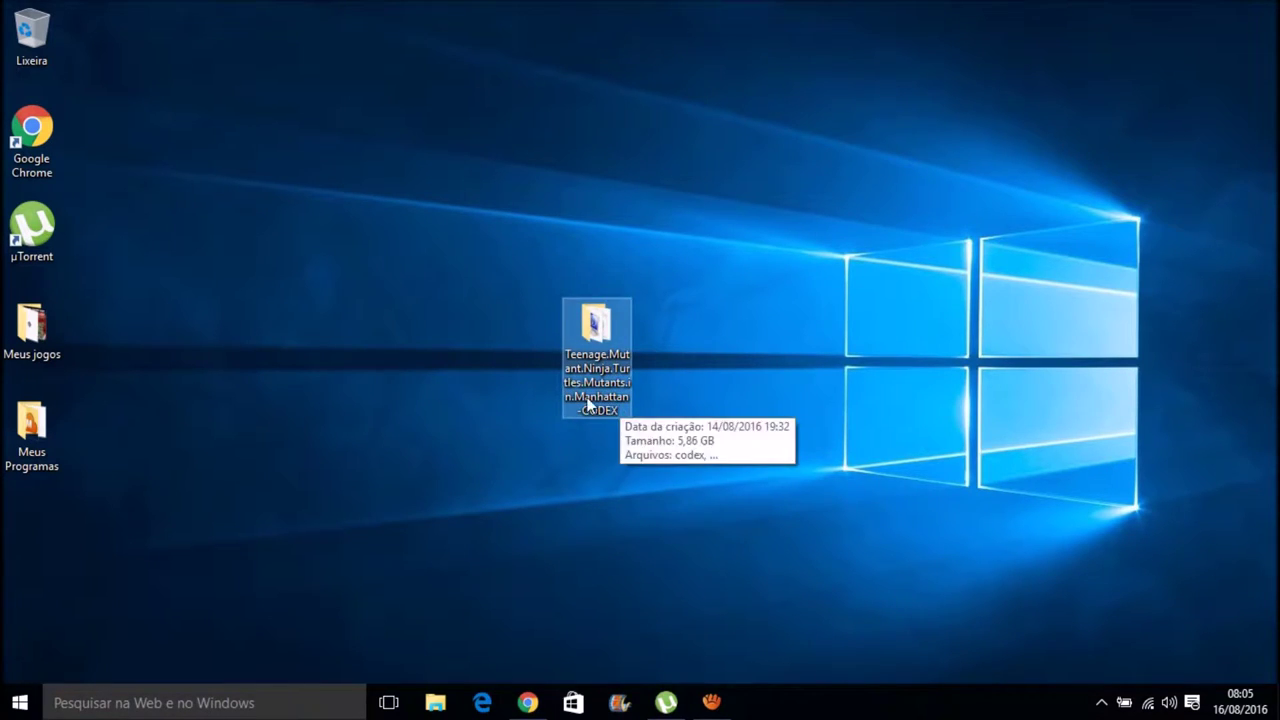
left_click(470, 437)
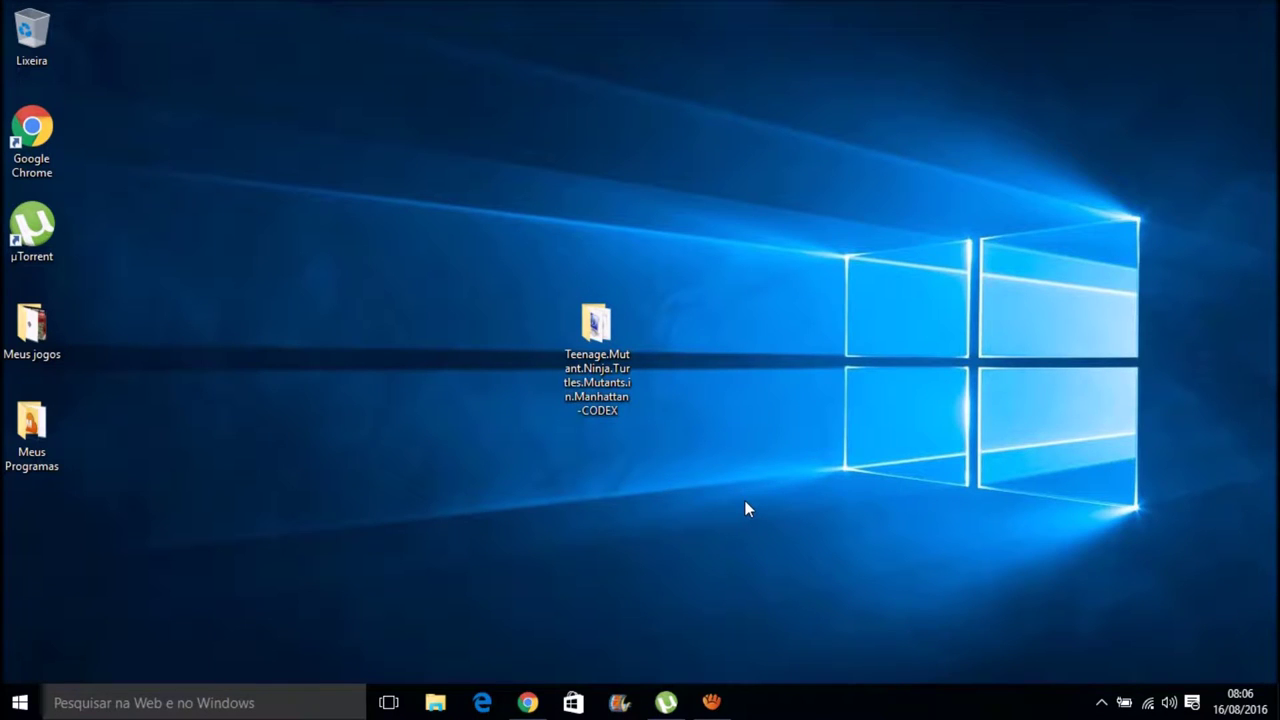
left_click_drag(624, 382, 422, 297)
key("Escape")
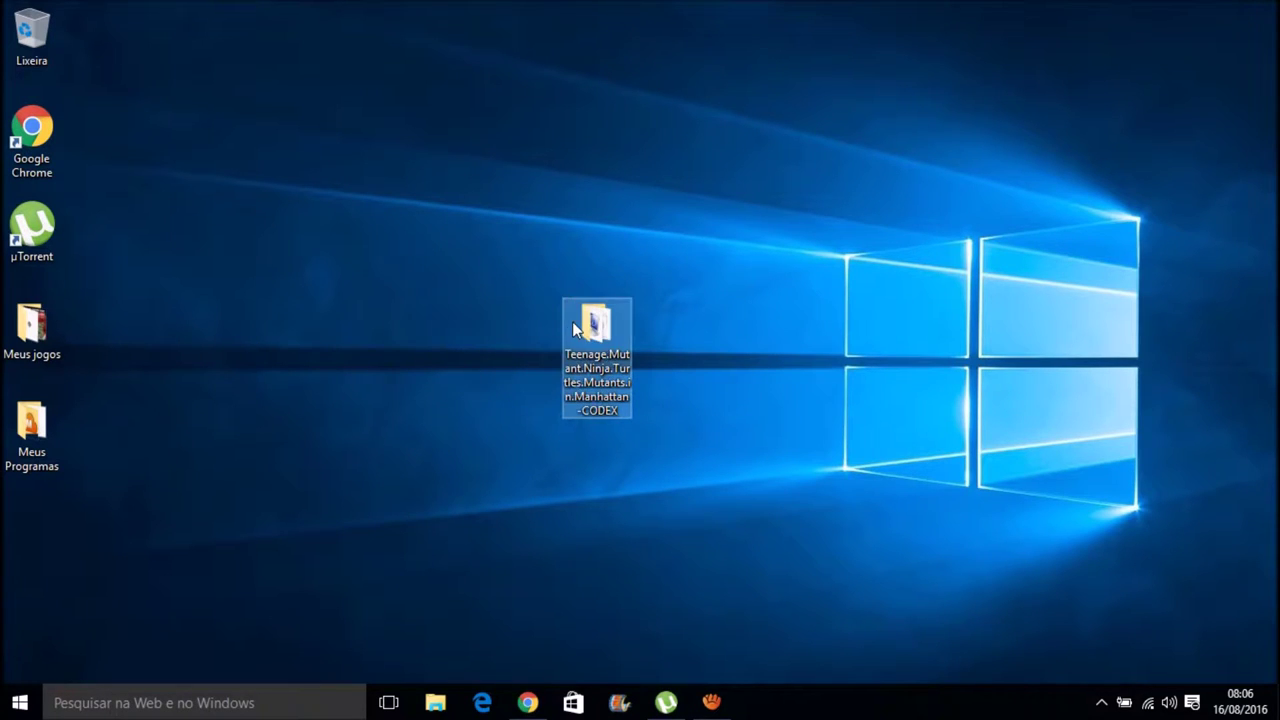
mouse_move(606, 354)
left_mouse_down()
mouse_move(359, 226)
mouse_move(606, 350)
mouse_move(558, 346)
mouse_move(590, 347)
left_mouse_up()
left_click_drag(622, 329, 427, 221)
left_click_drag(370, 250, 652, 347)
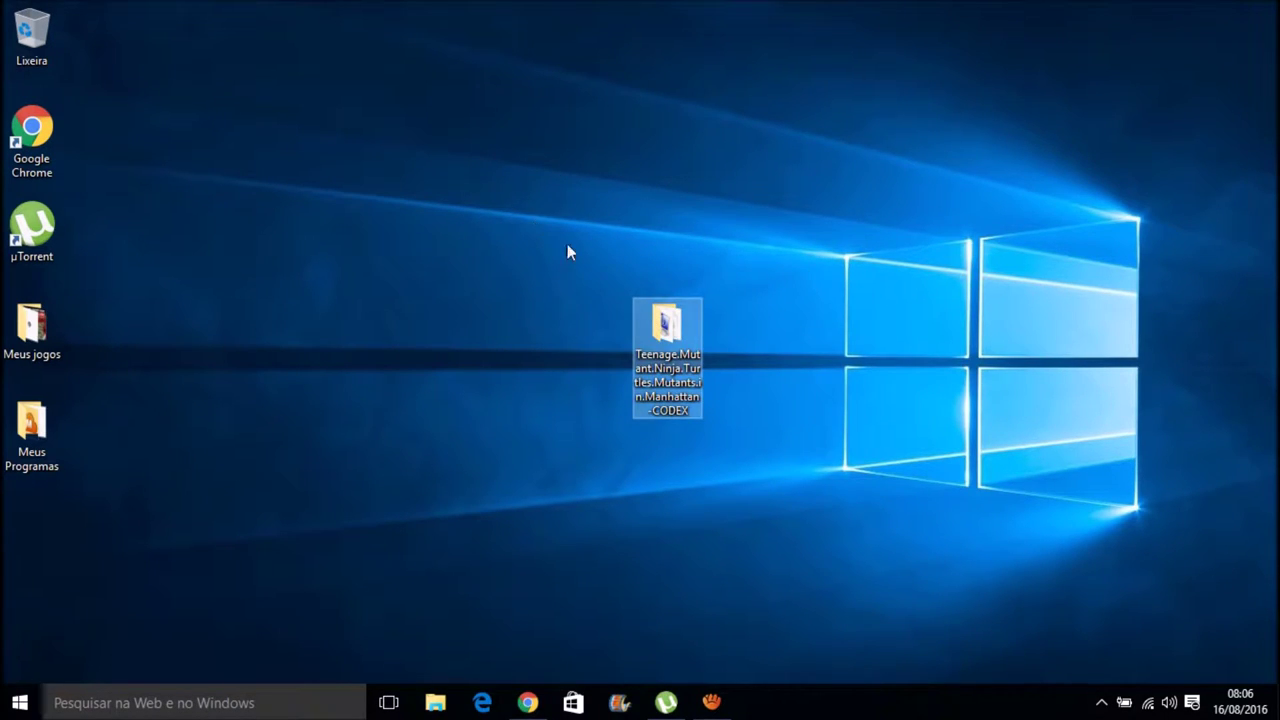
left_click_drag(694, 389, 567, 303)
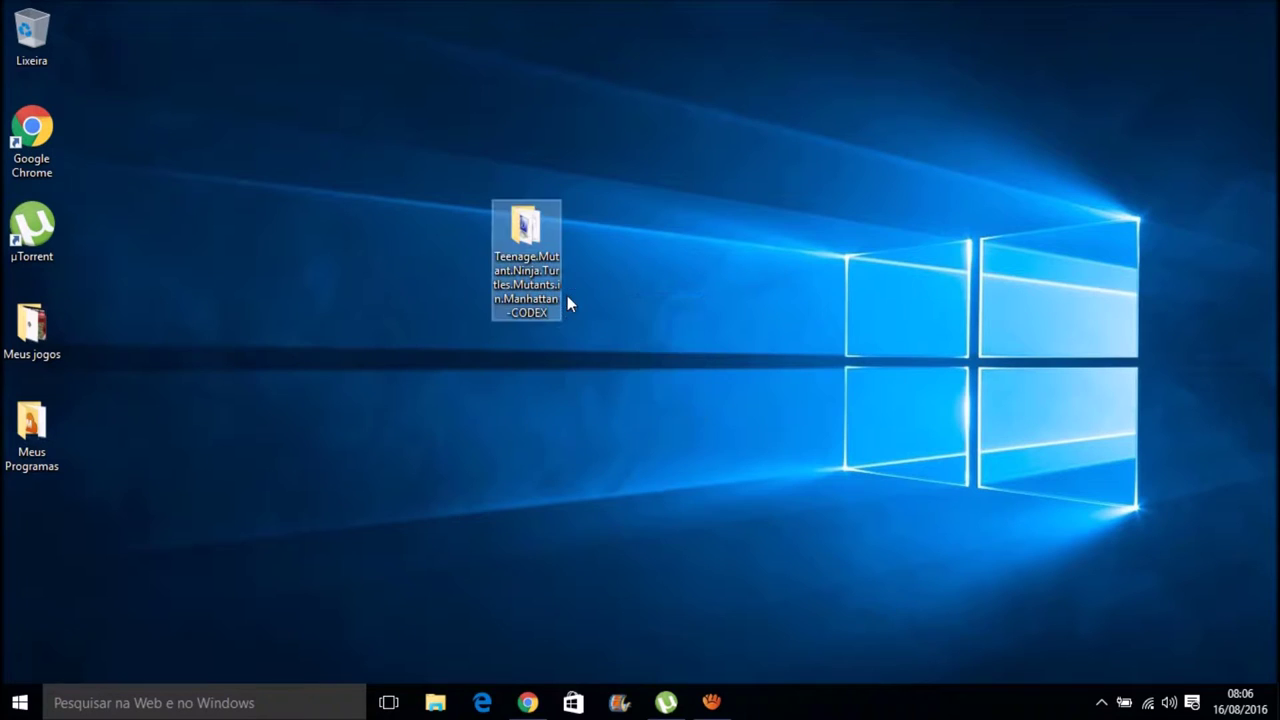
left_click_drag(523, 257, 592, 280)
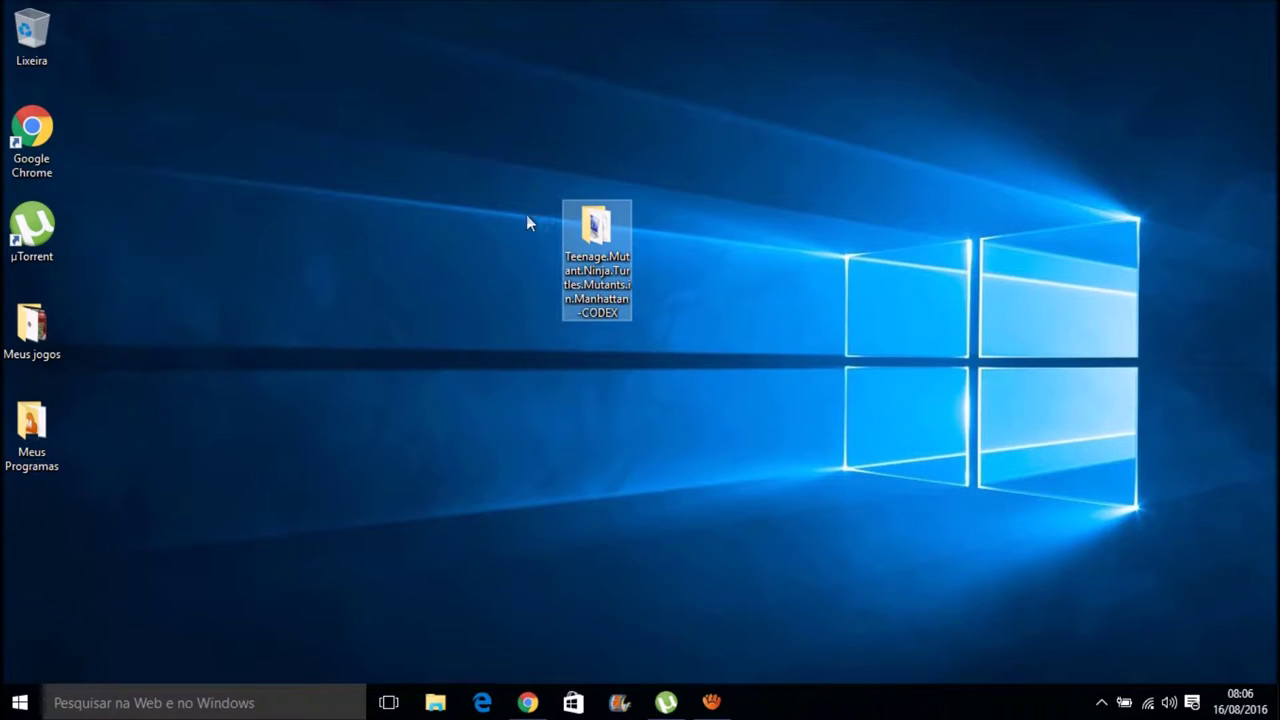
left_click(423, 240)
key("shift+F10")
left_click(50, 56)
Open the Teenage.Mutant.Ninja.Turtles.Mutants.in.Manhattan-CODEX folder on the desktop and mount its disc image file
left_click(600, 240)
double_click(600, 276)
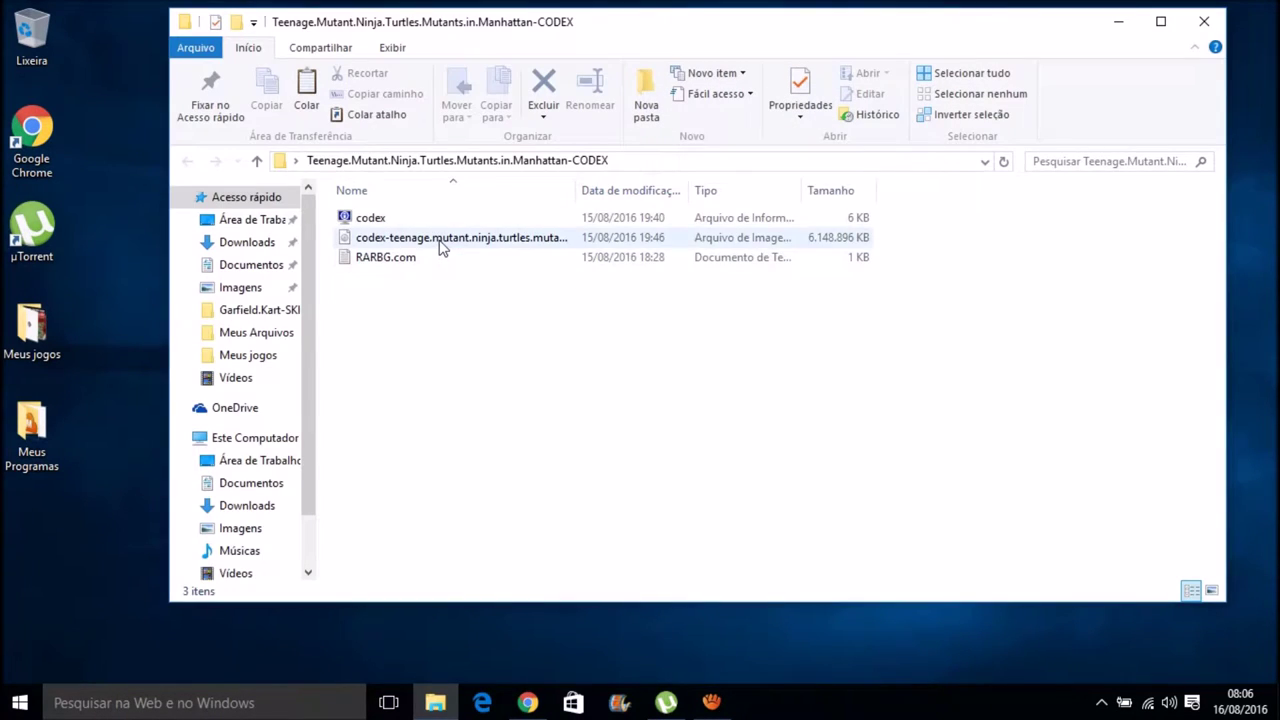
left_click(440, 246)
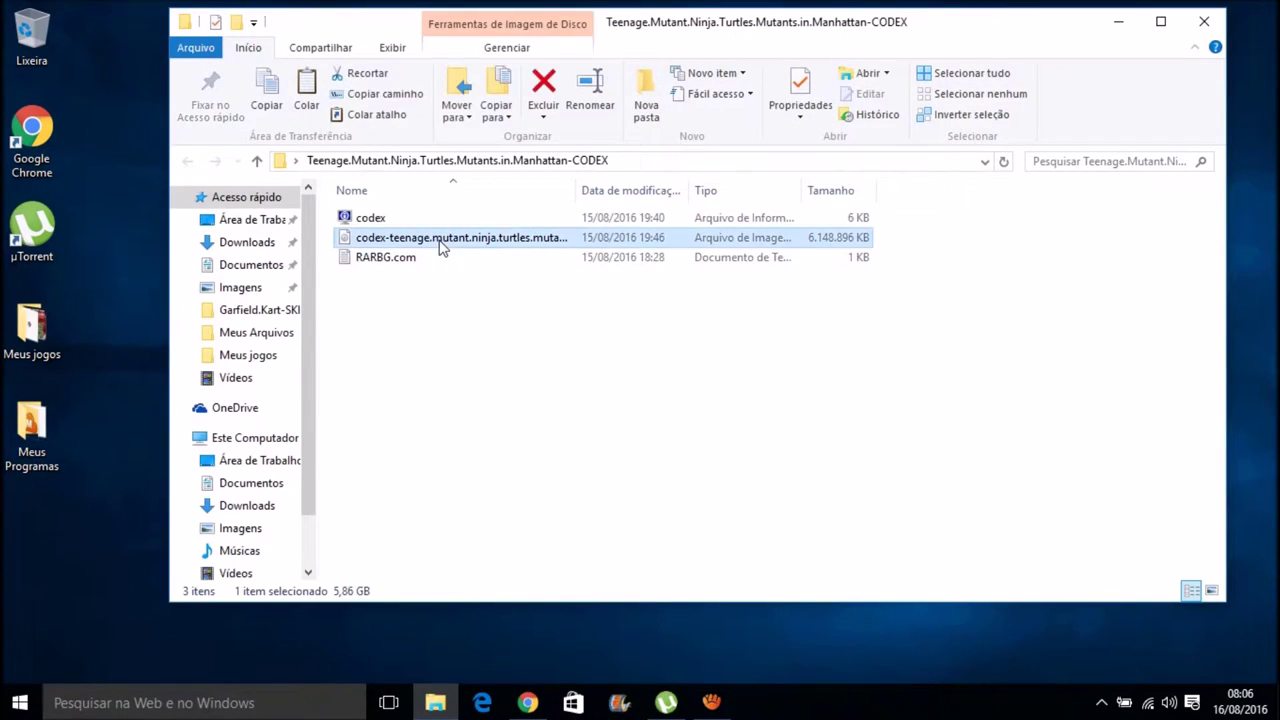
right_click(386, 240)
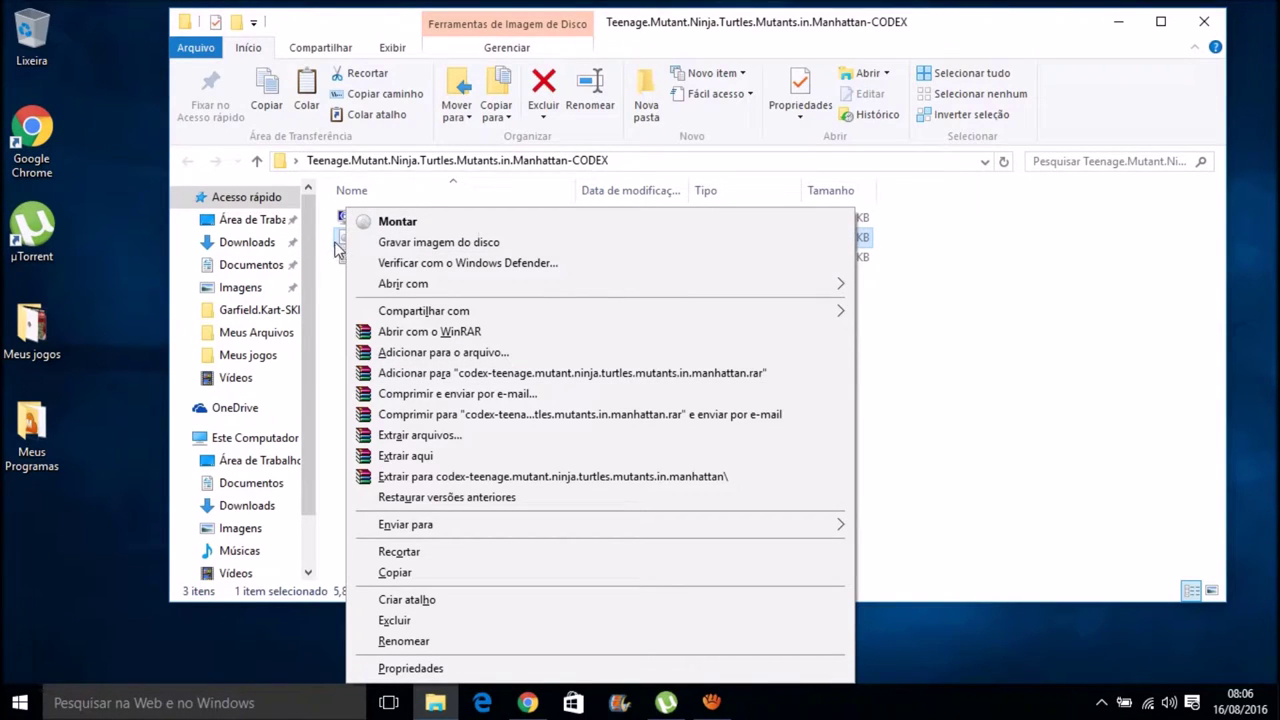
left_click(334, 302)
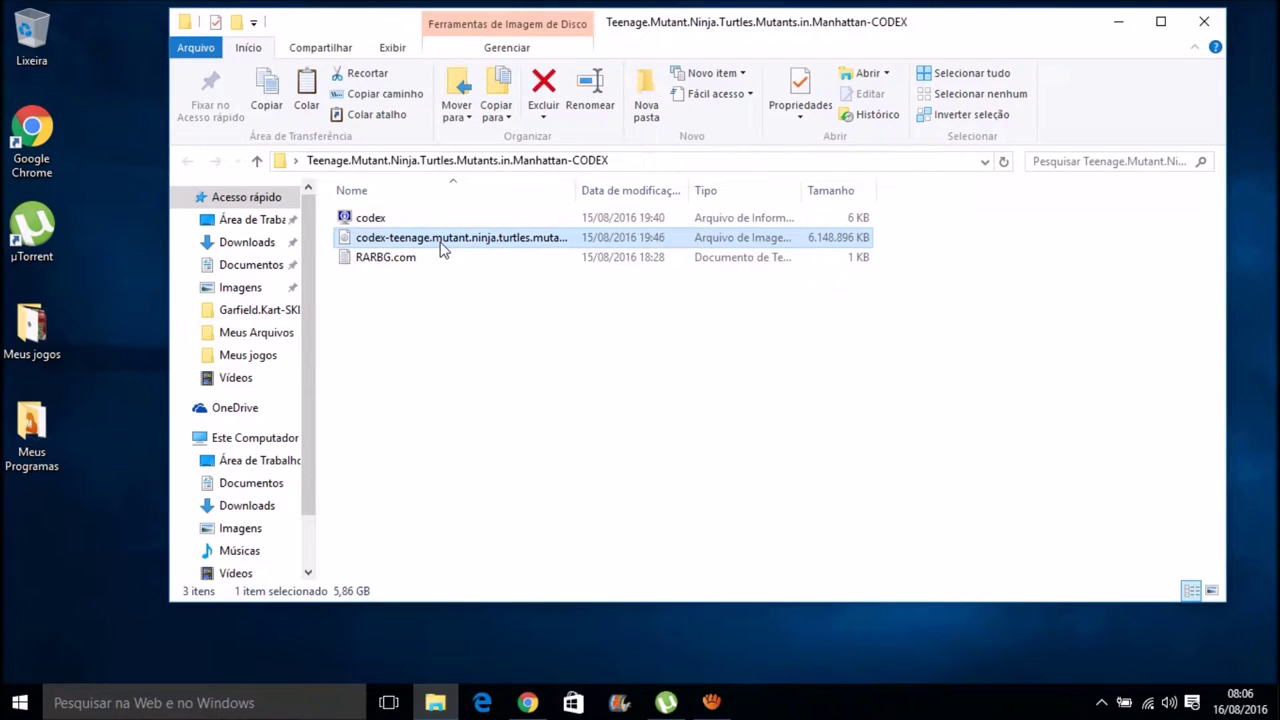
double_click(428, 243)
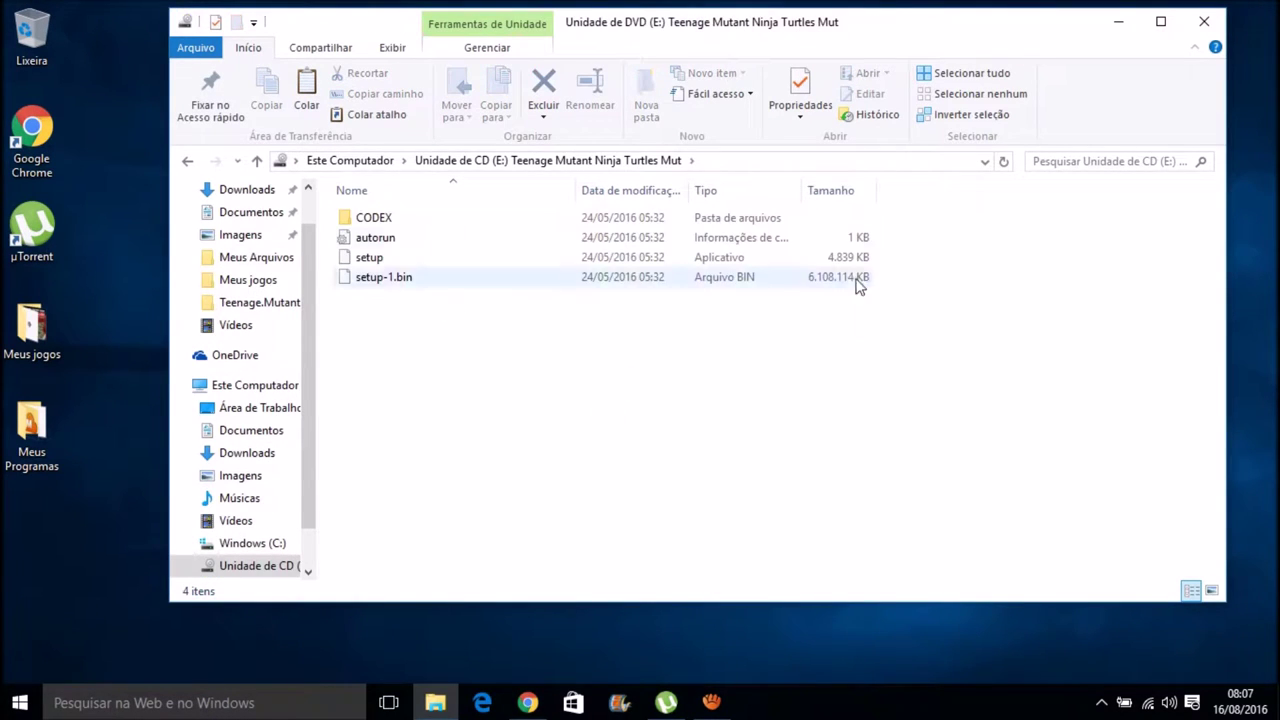
Launch the setup application from the mounted DVD, check the install directory, and close the installer without installing
right_click(376, 259)
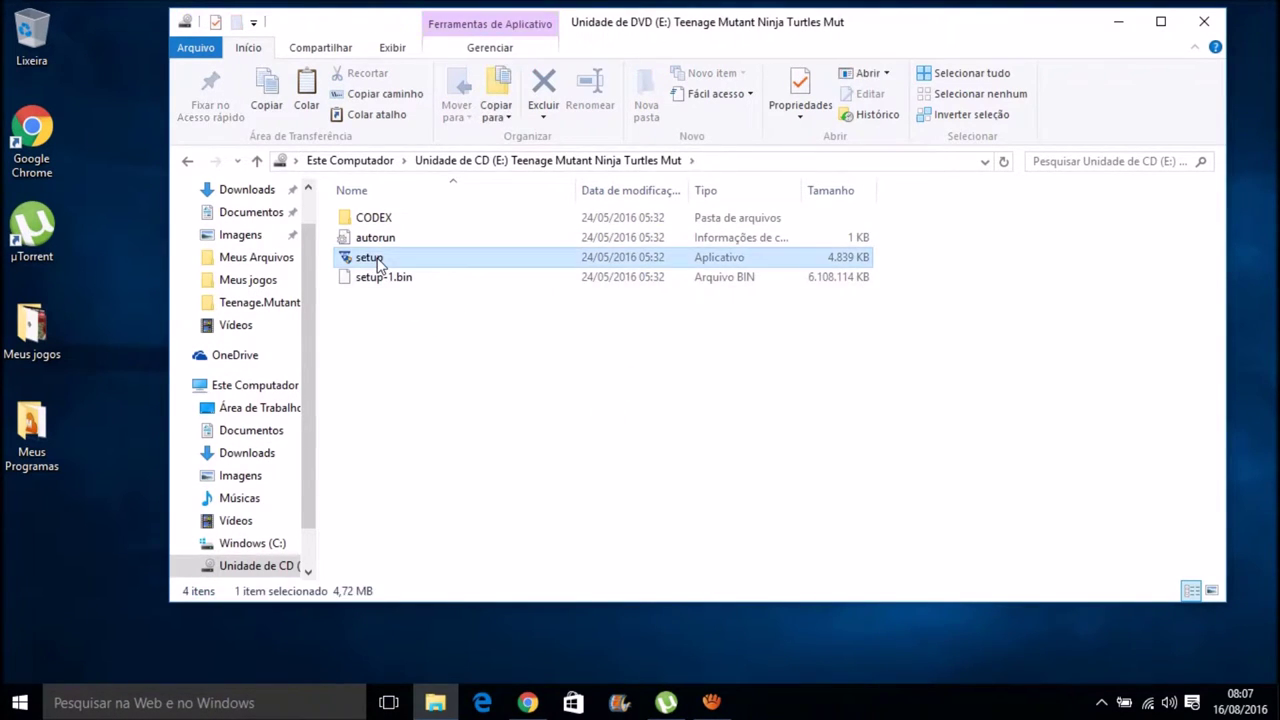
left_click(385, 295)
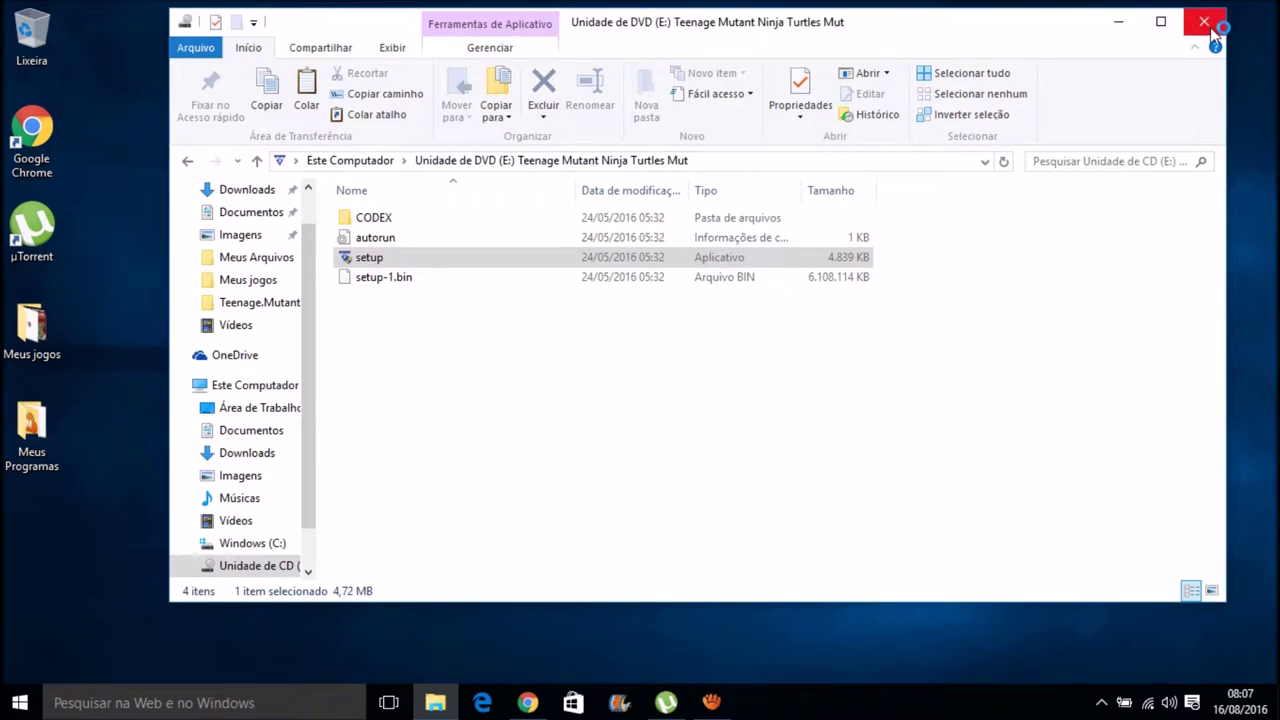
left_click(1210, 18)
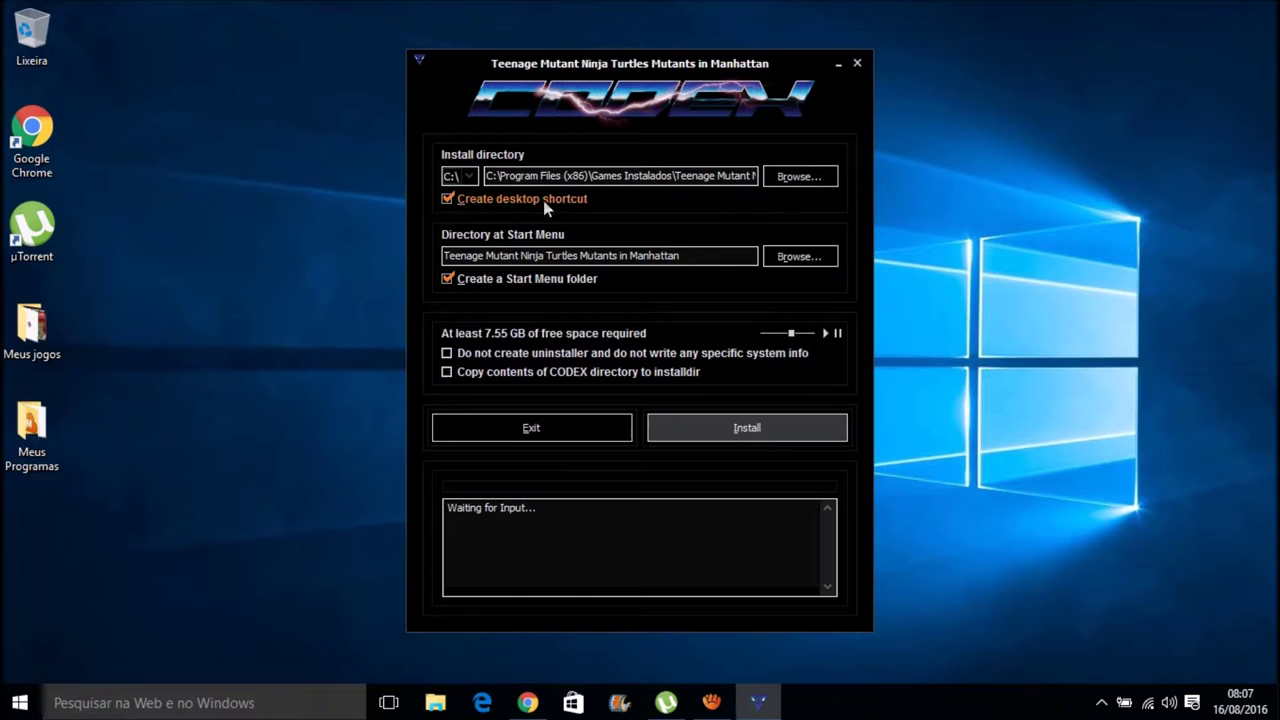
left_click_drag(492, 176, 383, 150)
left_click(858, 64)
Refresh the desktop and open the CODEX folder on the Teenage Mutant Ninja Turtles DVD drive (E:)
right_click(3, 3)
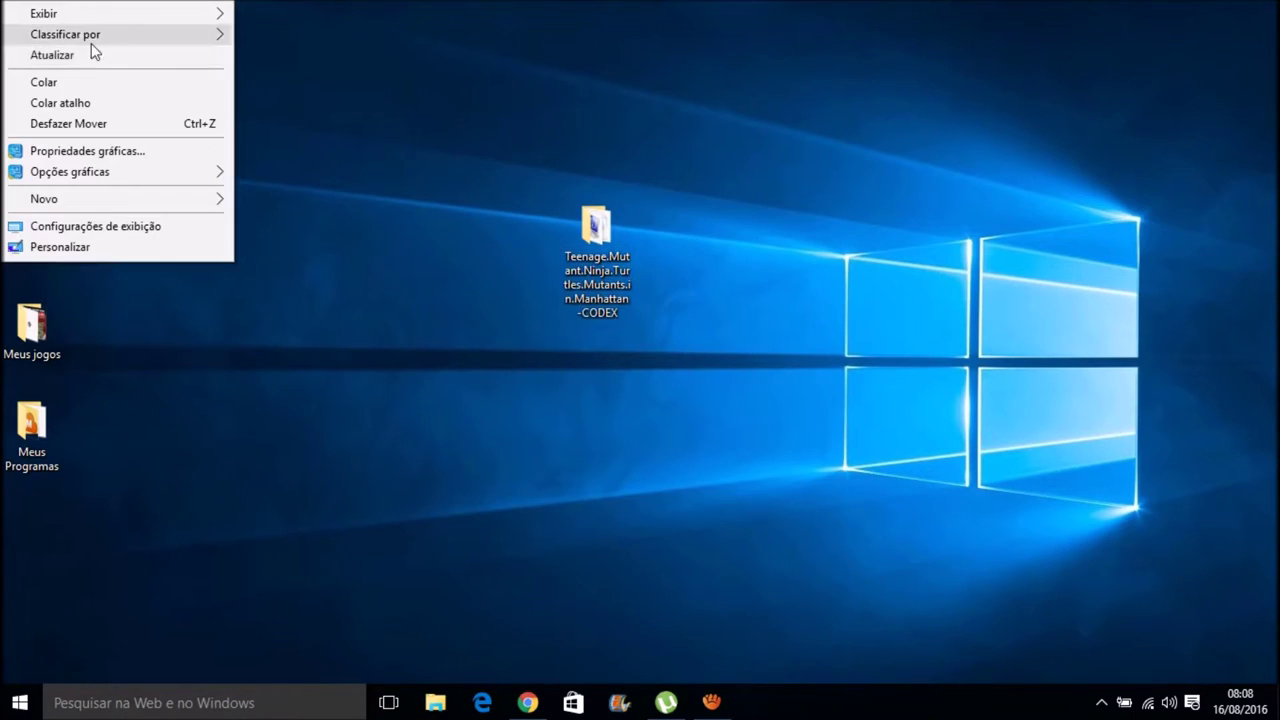
left_click(67, 54)
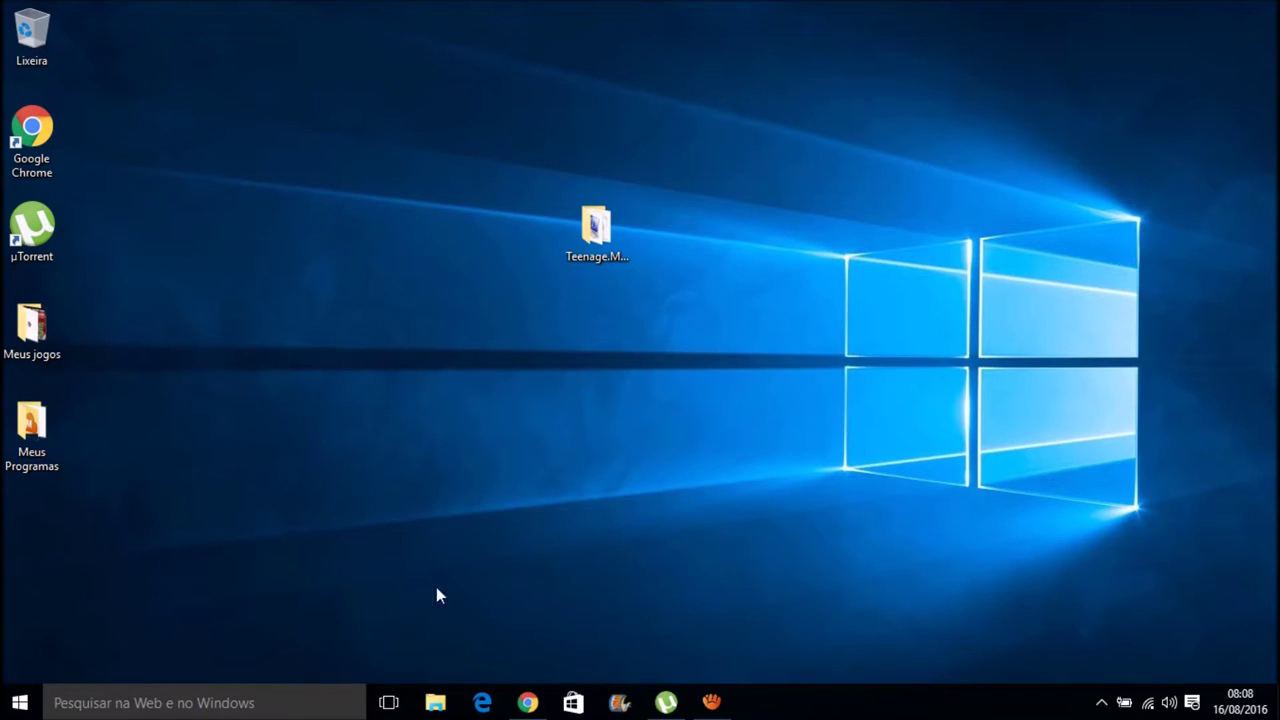
left_click(436, 704)
left_click(266, 440)
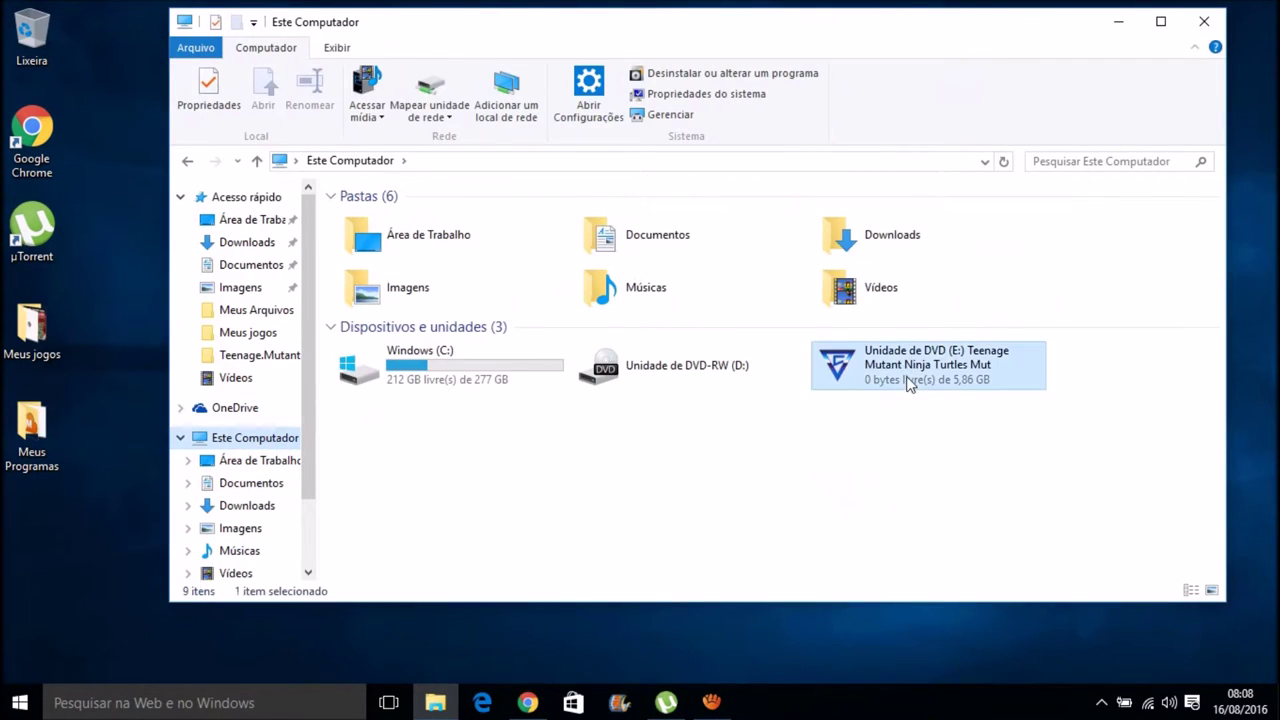
left_click(910, 374)
right_click(920, 376)
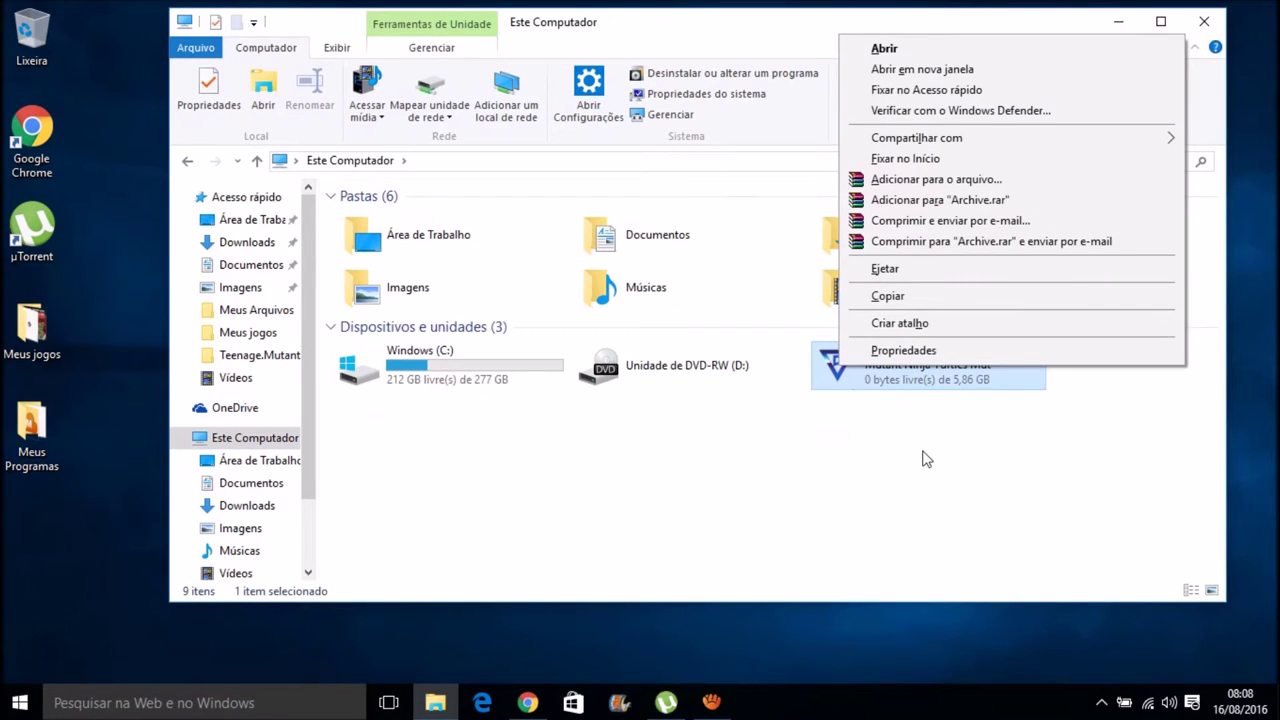
left_click(900, 386)
right_click(896, 374)
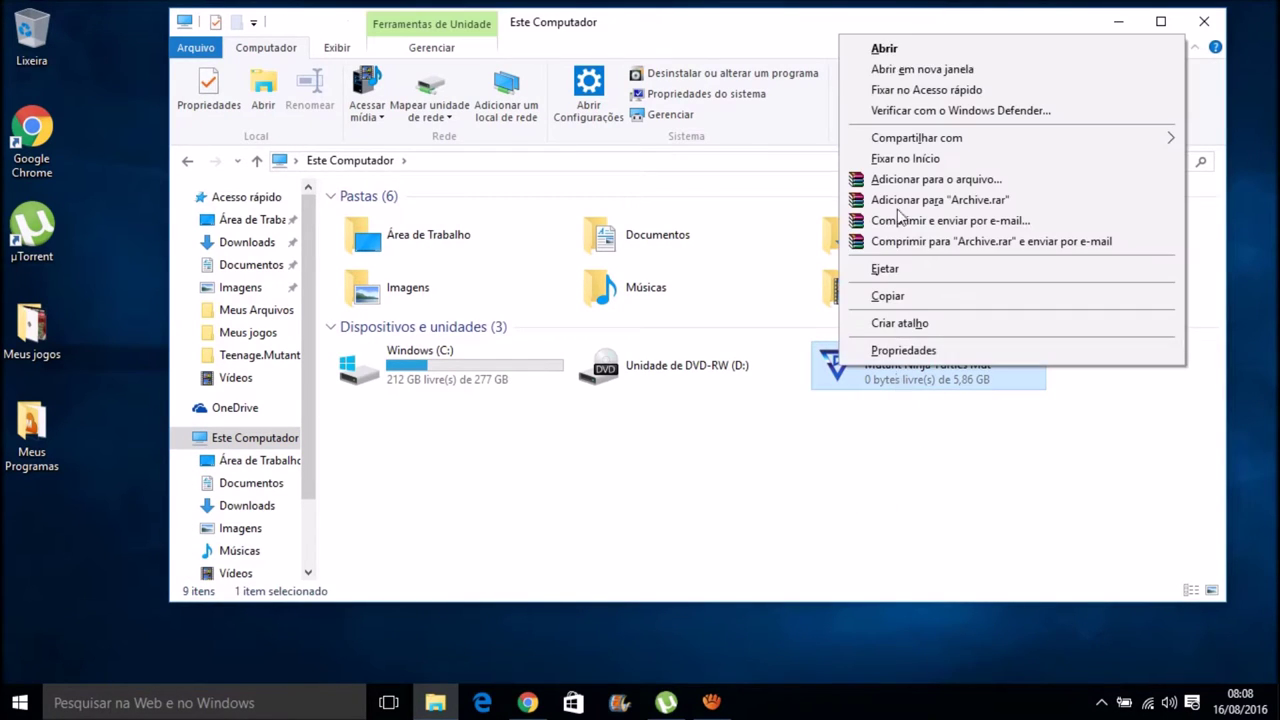
left_click(898, 48)
double_click(390, 220)
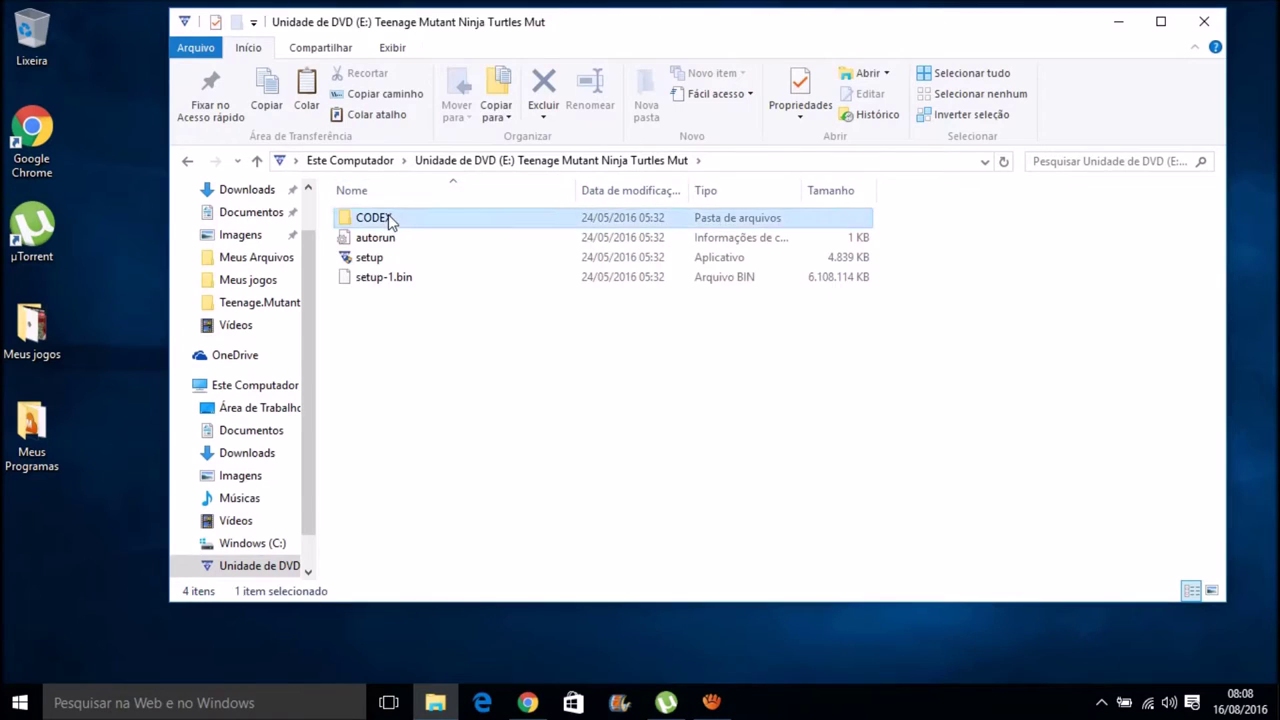
left_click_drag(377, 354, 376, 214)
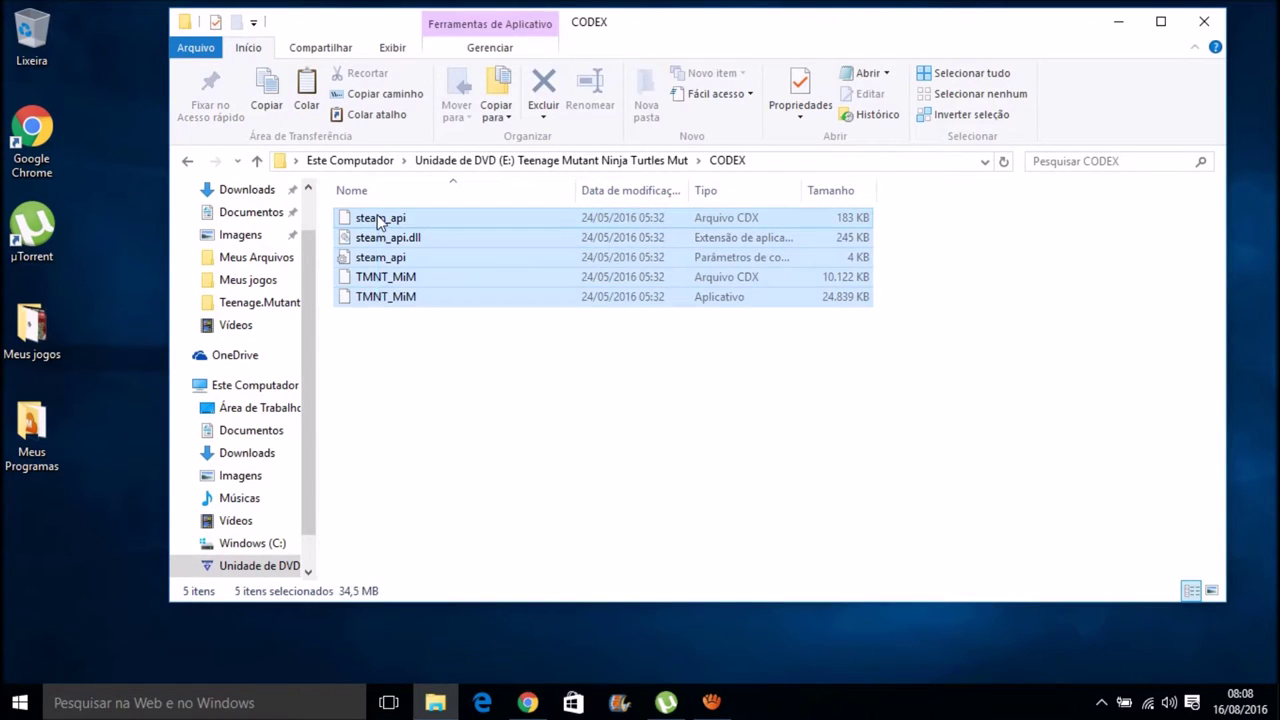
right_click(345, 217)
left_click(399, 376)
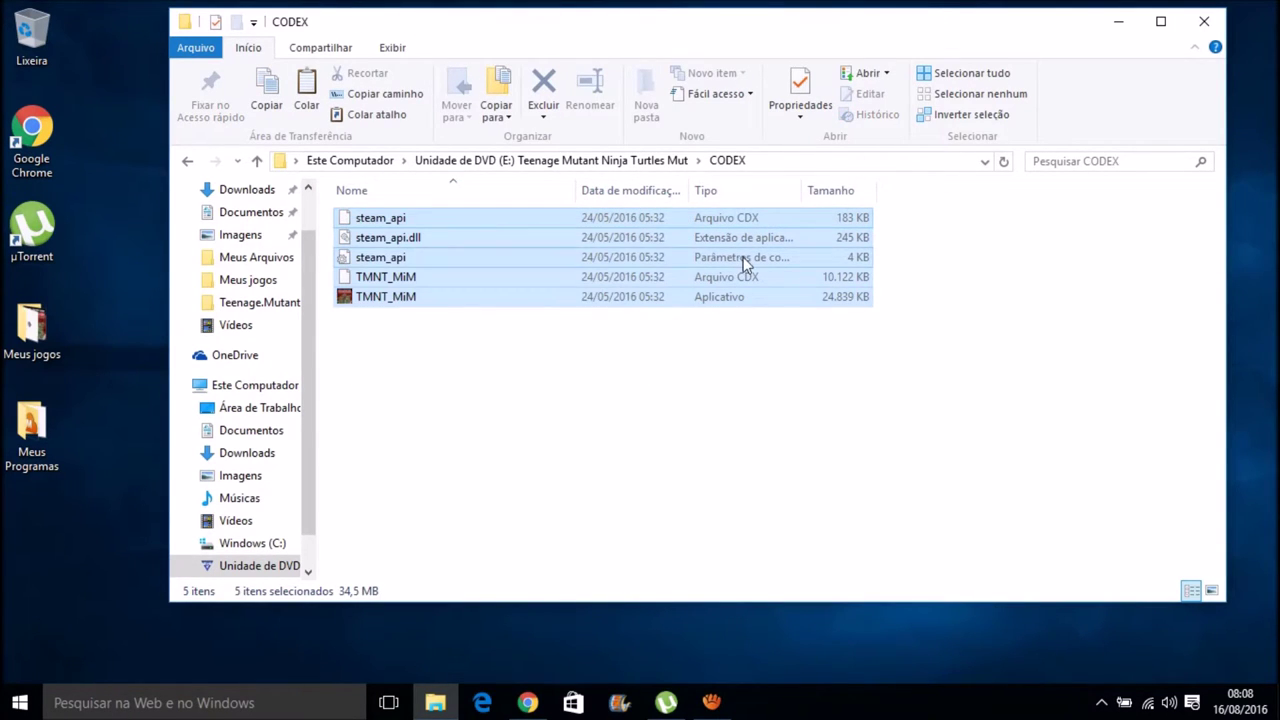
left_click(674, 403)
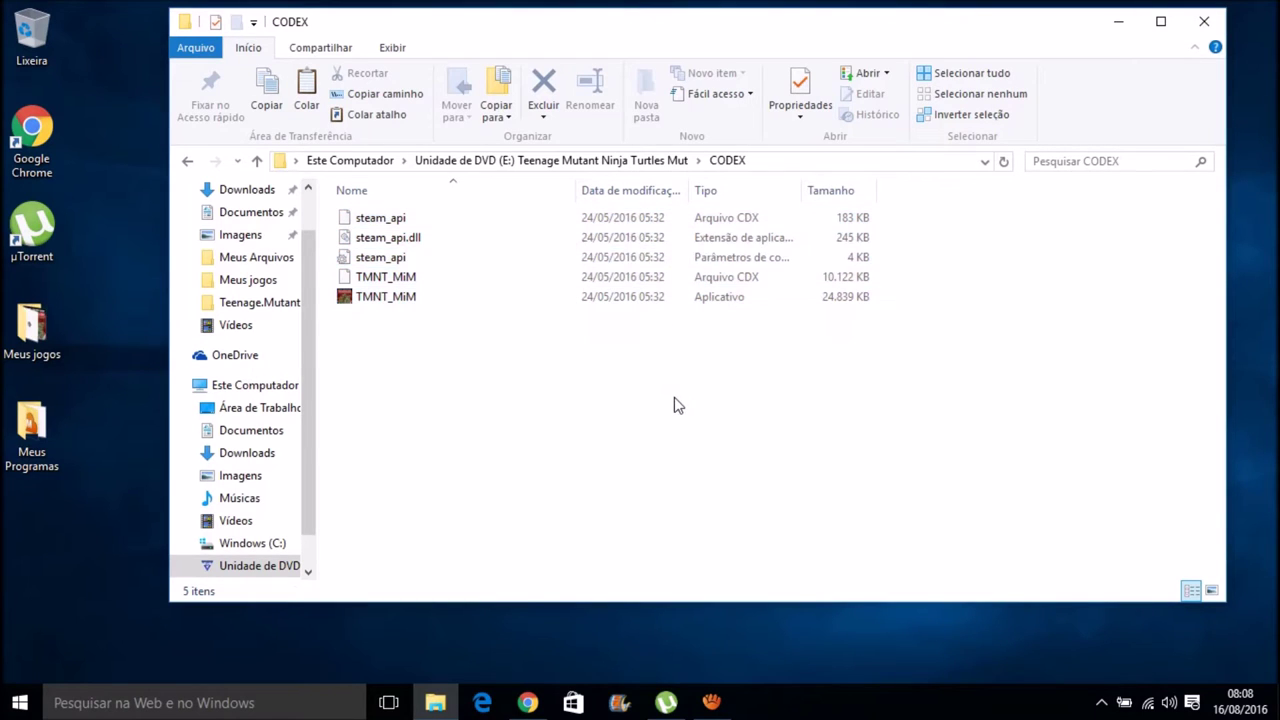
left_click(376, 258)
left_click(521, 402)
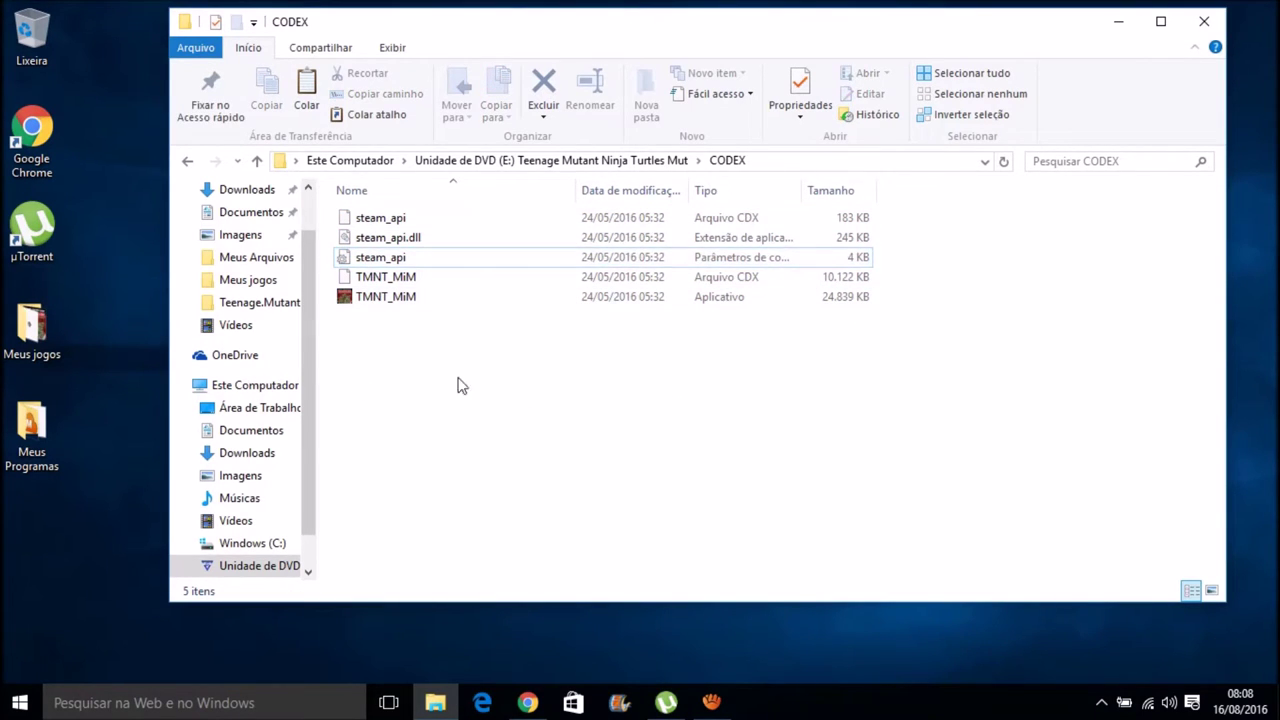
left_click(378, 238)
left_click(420, 388)
left_click_drag(422, 382, 575, 317)
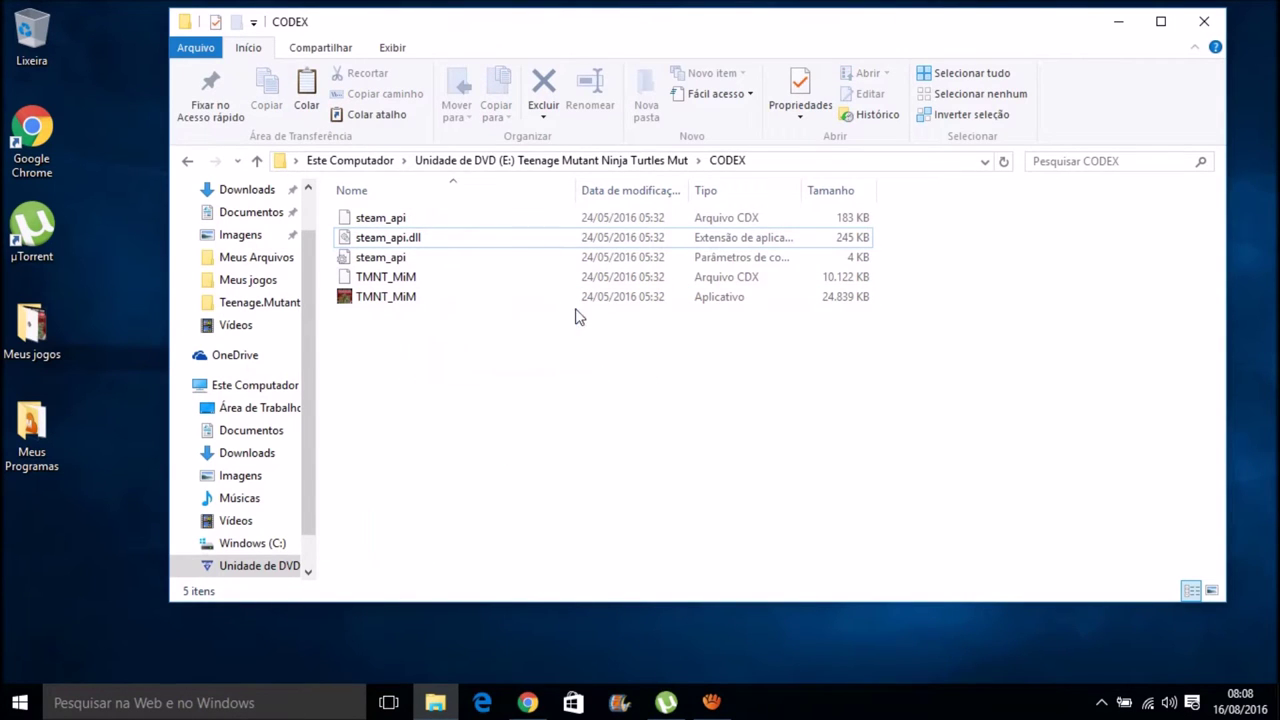
Copy all the steam_api and TMNT_MiM files in the CODEX folder
left_click_drag(512, 368, 352, 208)
right_click(348, 240)
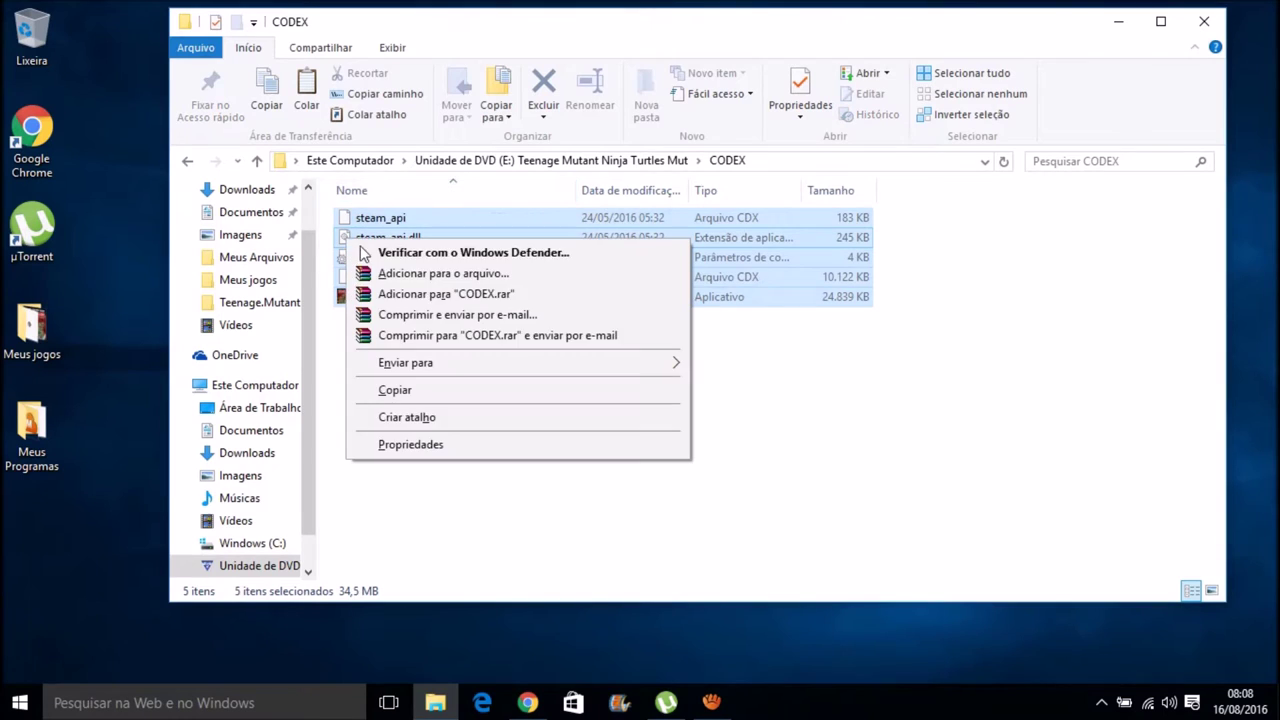
left_click(385, 392)
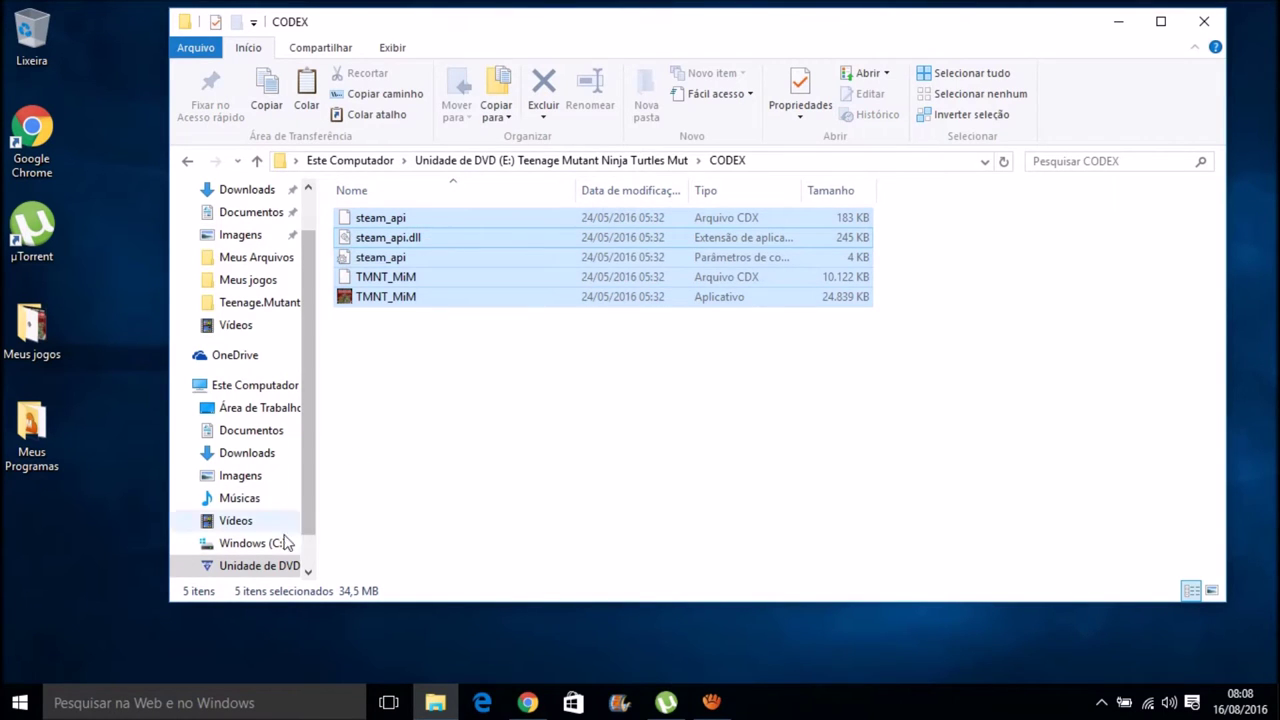
Open the game's install folder, Teenage Mutant Ninja Turtles Mutants in Manhattan, under C:\Arquivos de Programas (x86)\Games Instalados
left_click(253, 544)
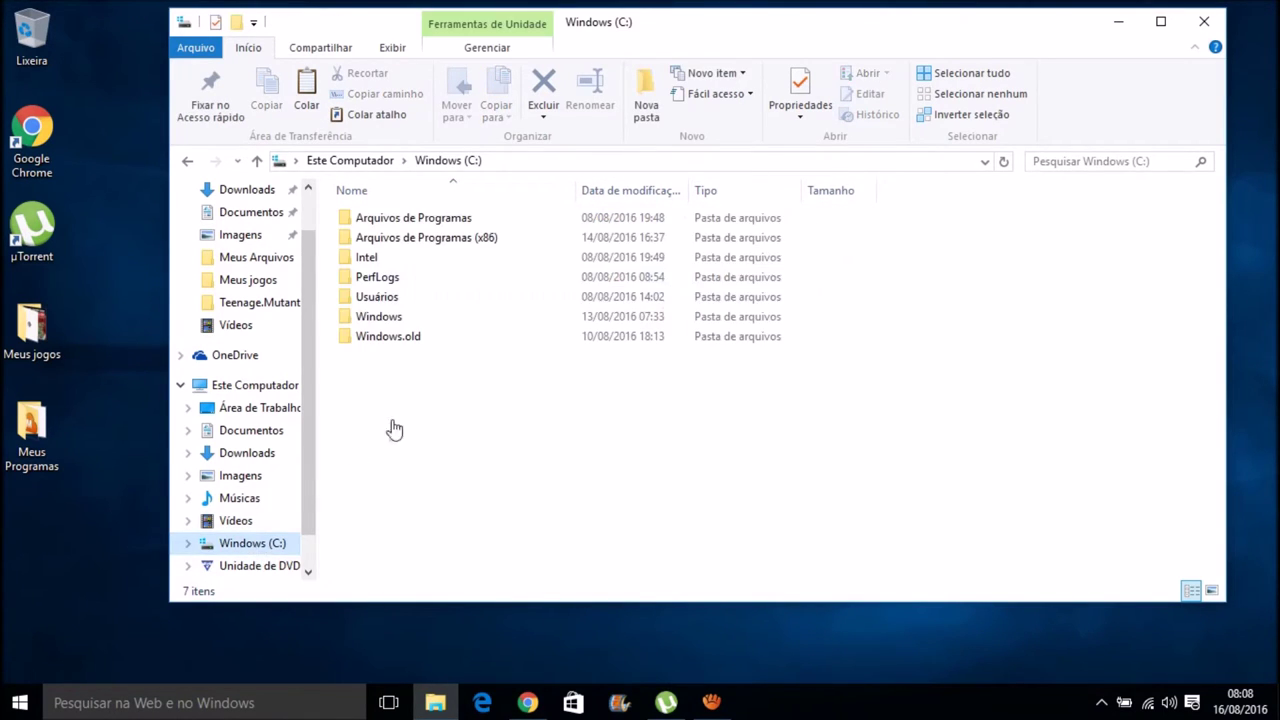
double_click(427, 245)
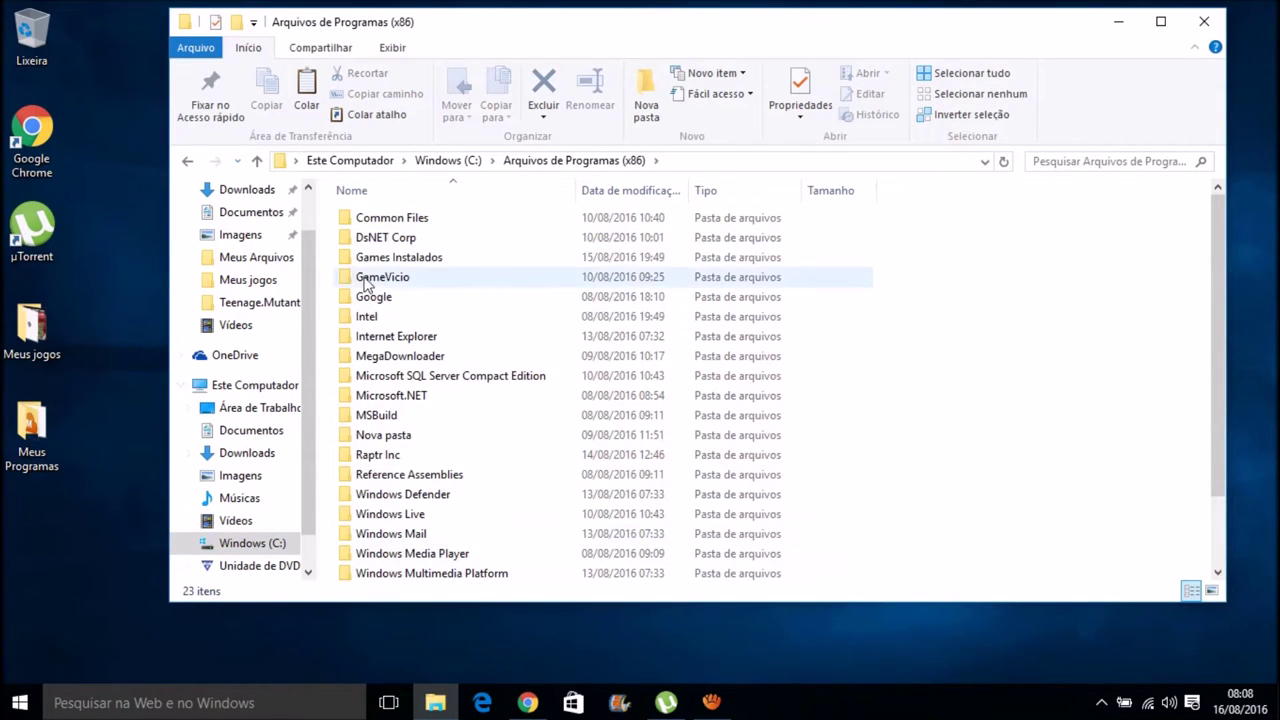
double_click(389, 259)
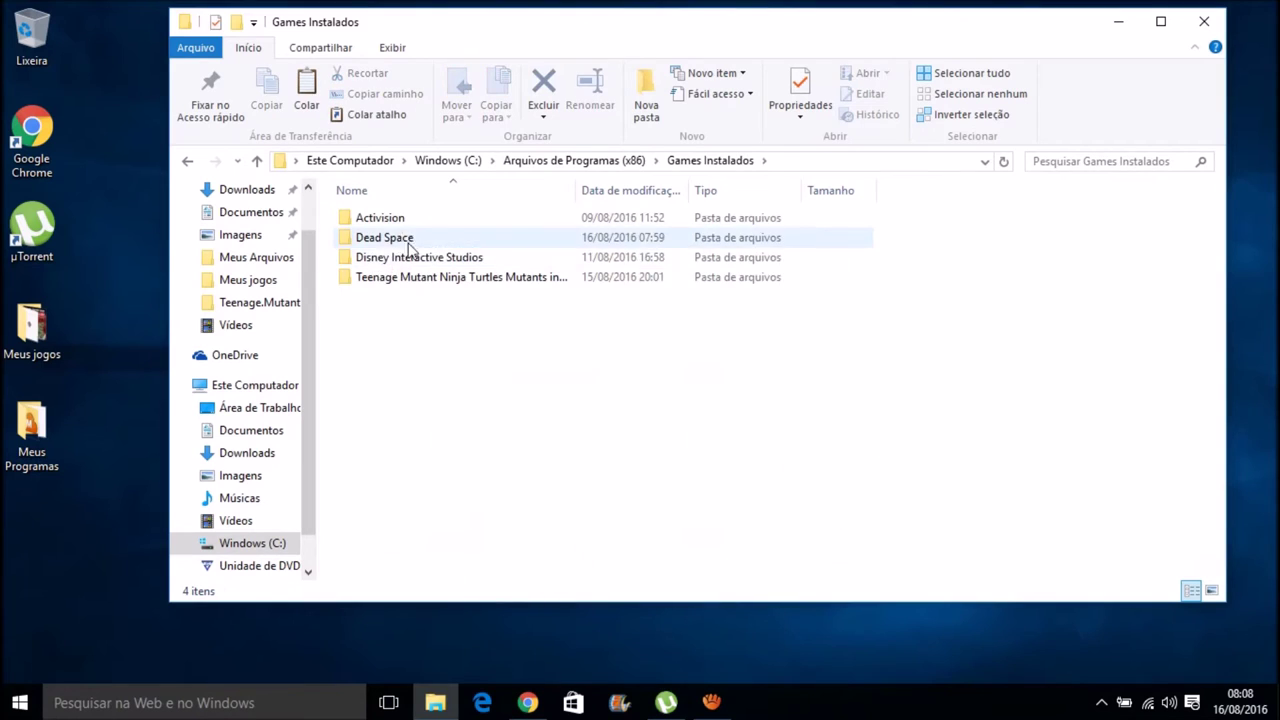
left_click(457, 281)
double_click(457, 281)
Paste the copied files into the game's install folder, replacing the existing ones, and select the TMNT_MiM application
right_click(480, 460)
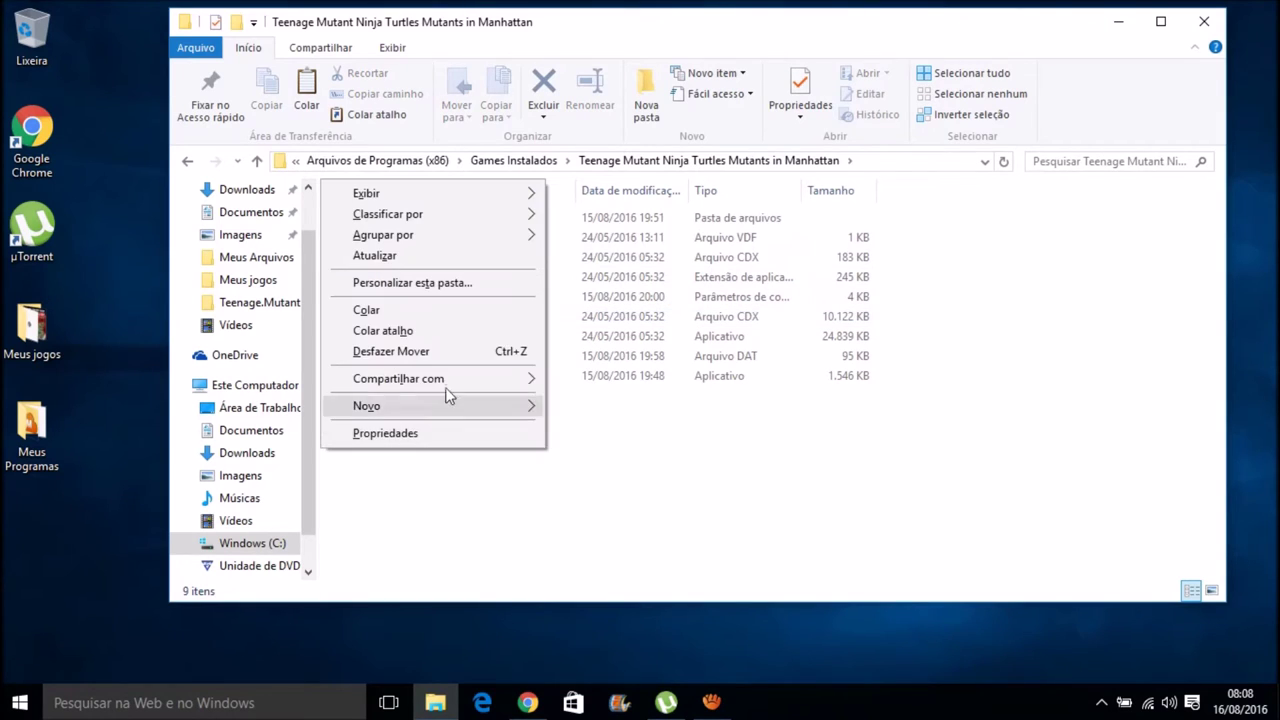
left_click(366, 310)
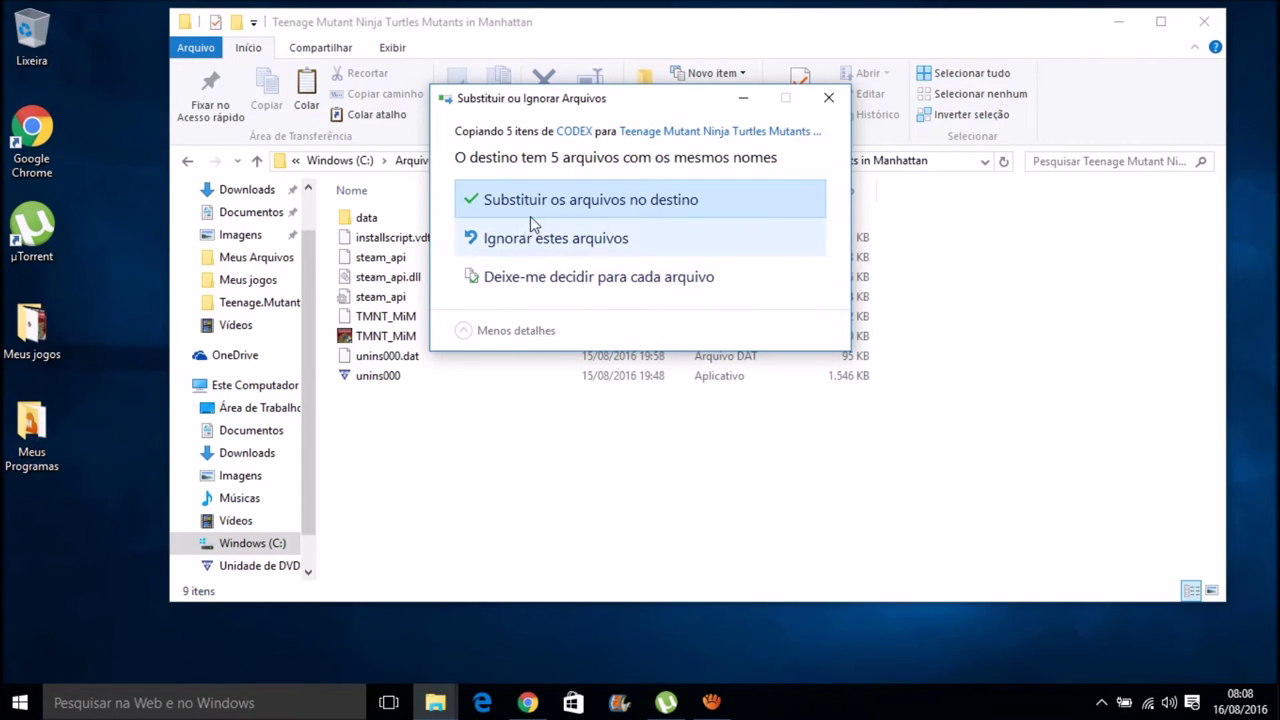
left_click(540, 200)
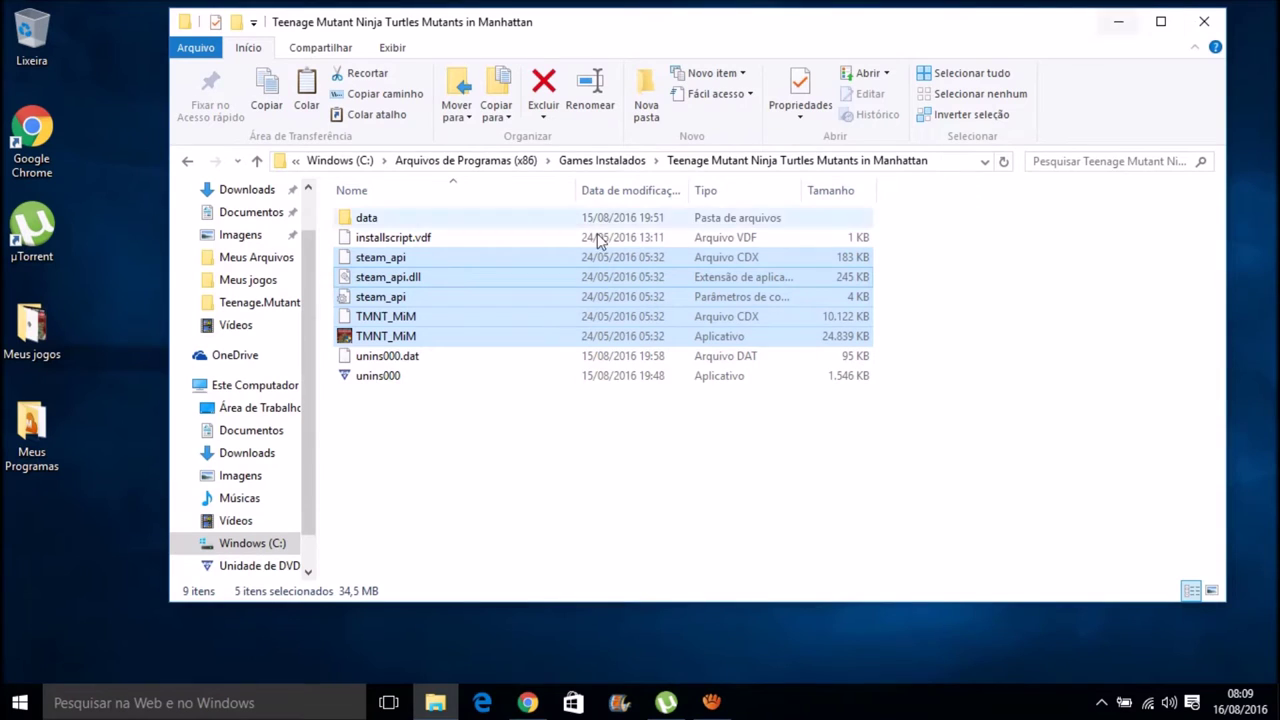
left_click(429, 343)
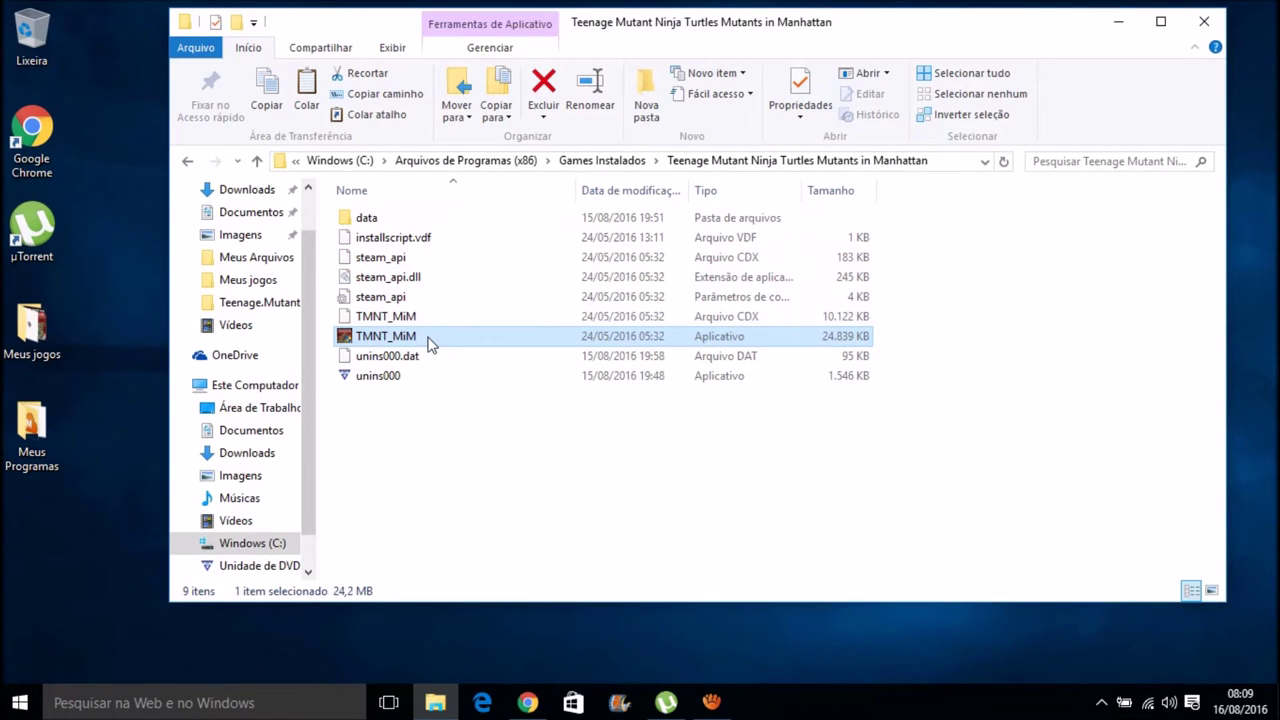
Create a desktop shortcut to the TMNT_MiM application and place it beside the Teenage.M... folder on the desktop
right_click(714, 340)
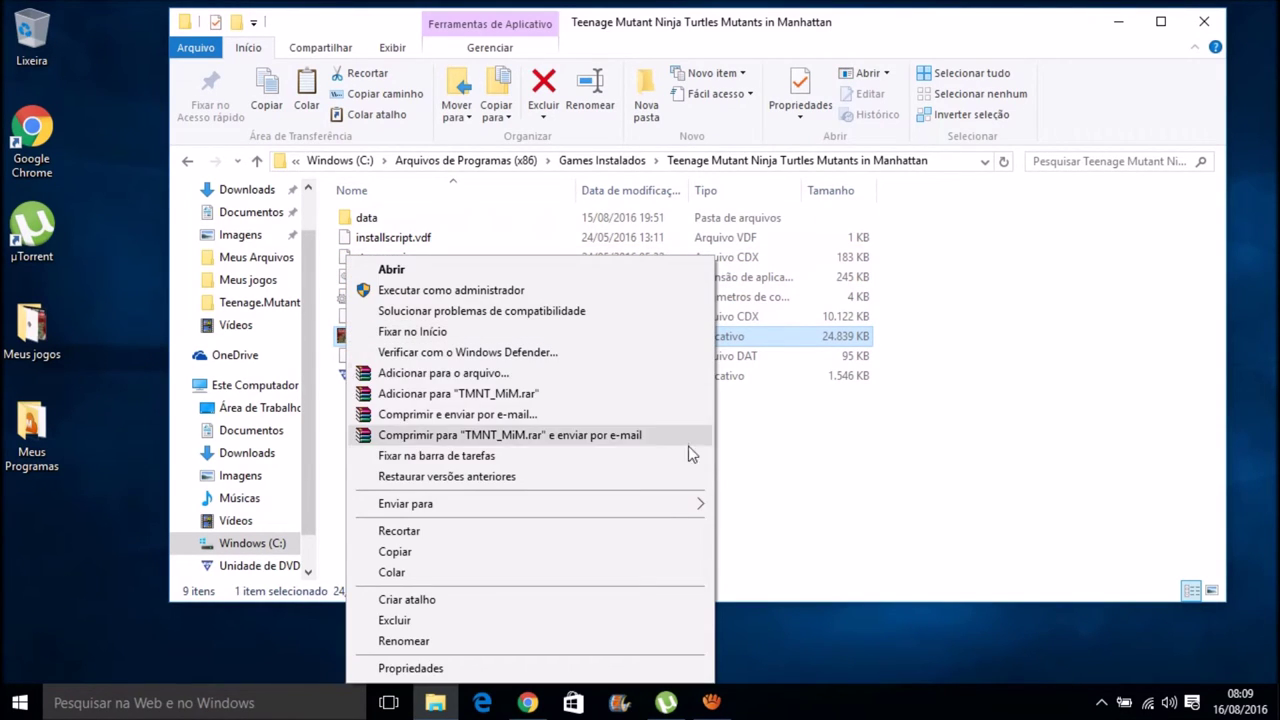
mouse_move(657, 507)
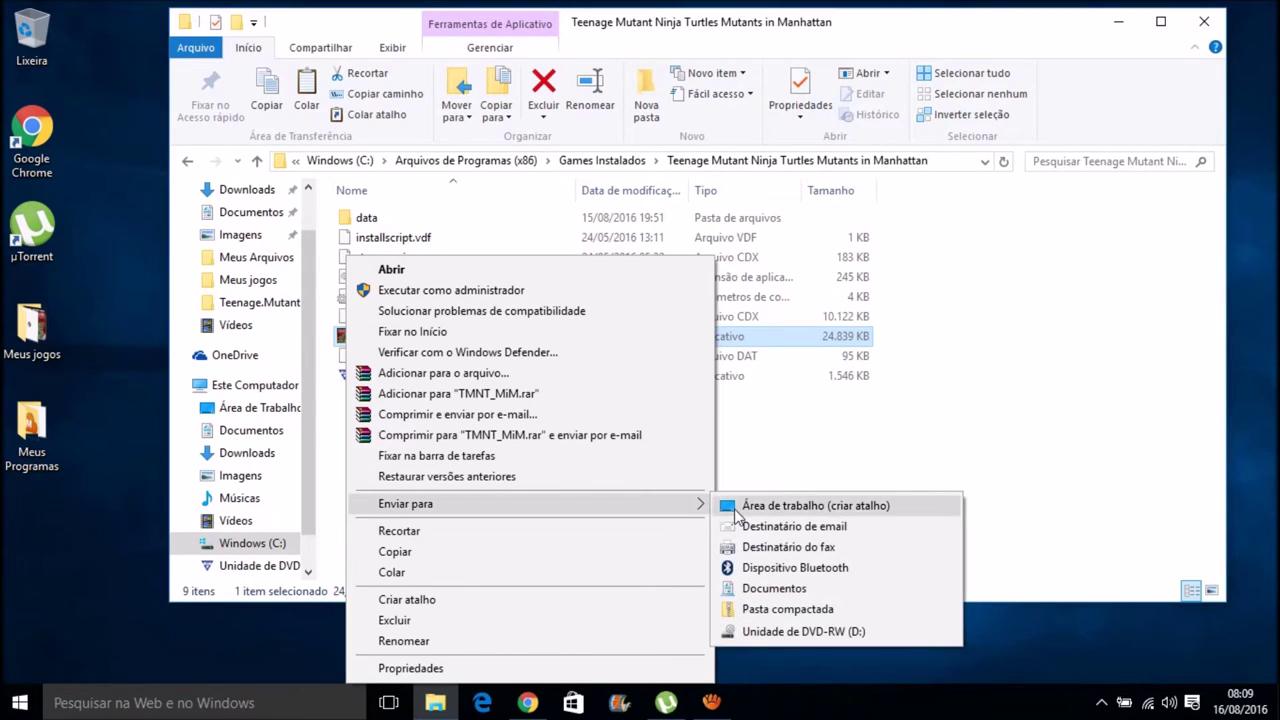
left_click(790, 505)
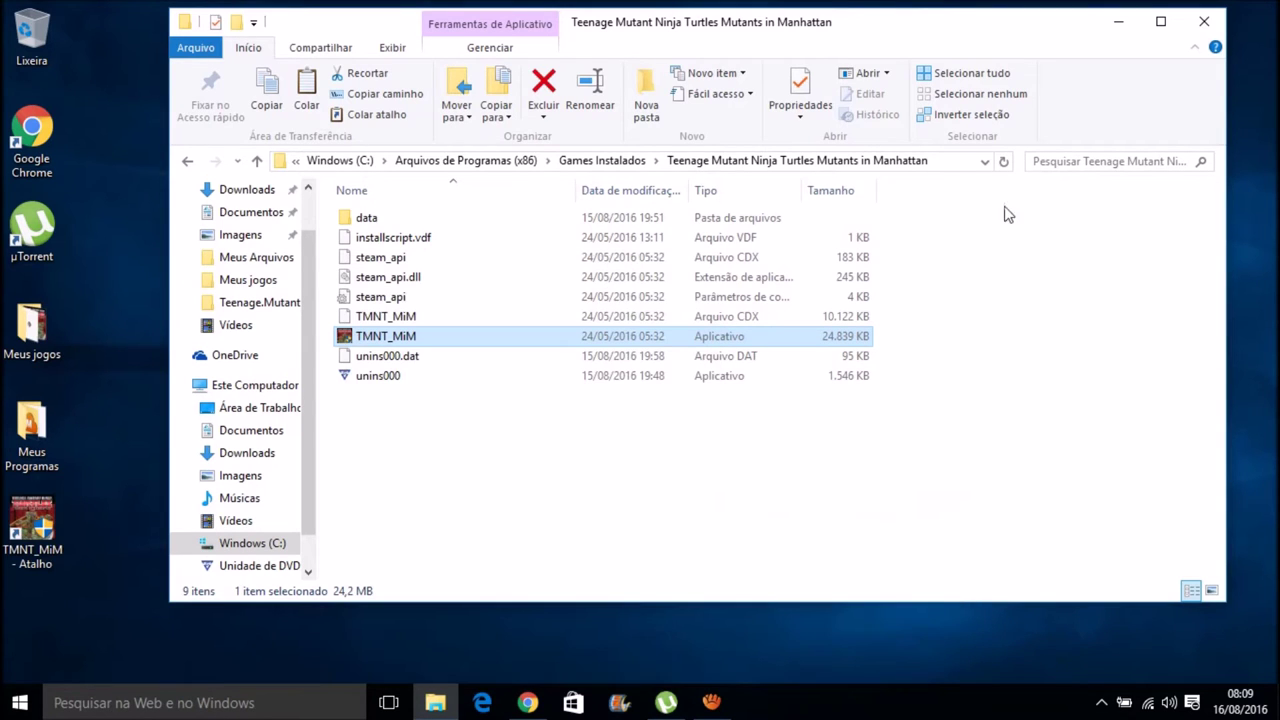
left_click(1205, 22)
left_click_drag(40, 530, 140, 535)
left_click_drag(236, 540, 411, 284)
Open the TMNT_MiM shortcut's properties and copy the full name of its target location folder
right_click(452, 241)
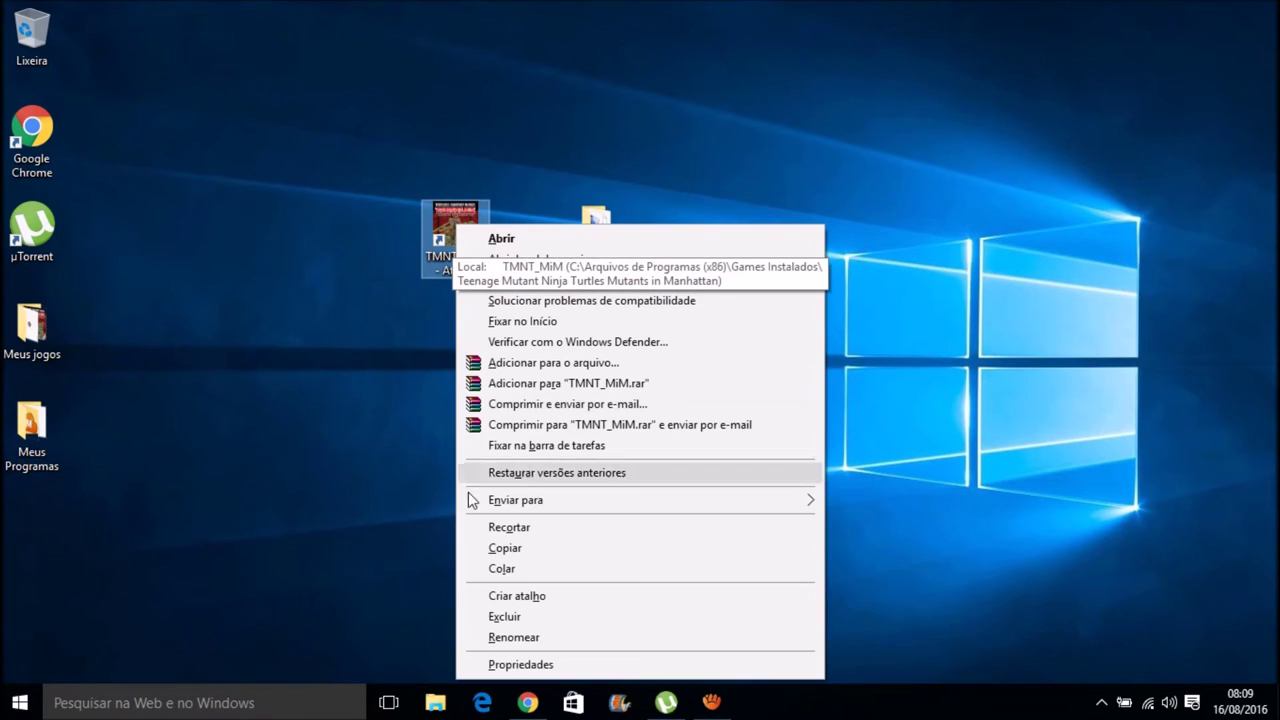
left_click(504, 665)
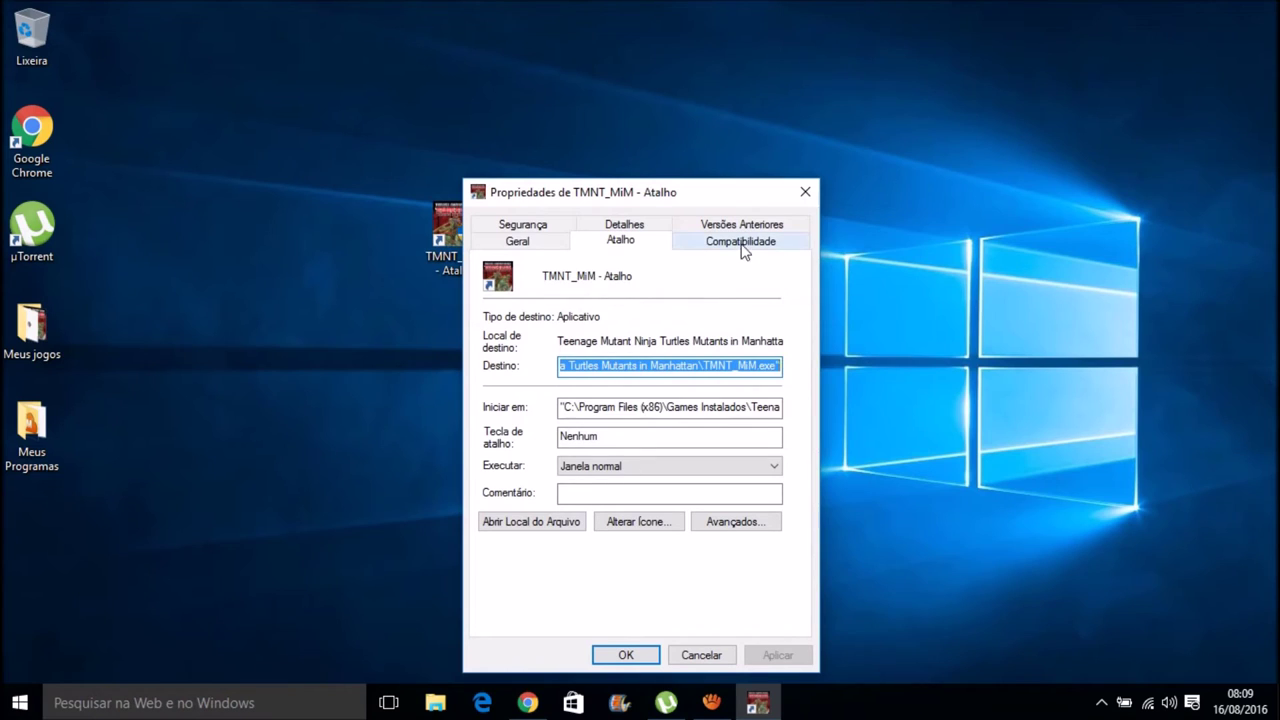
left_click_drag(783, 341, 623, 341)
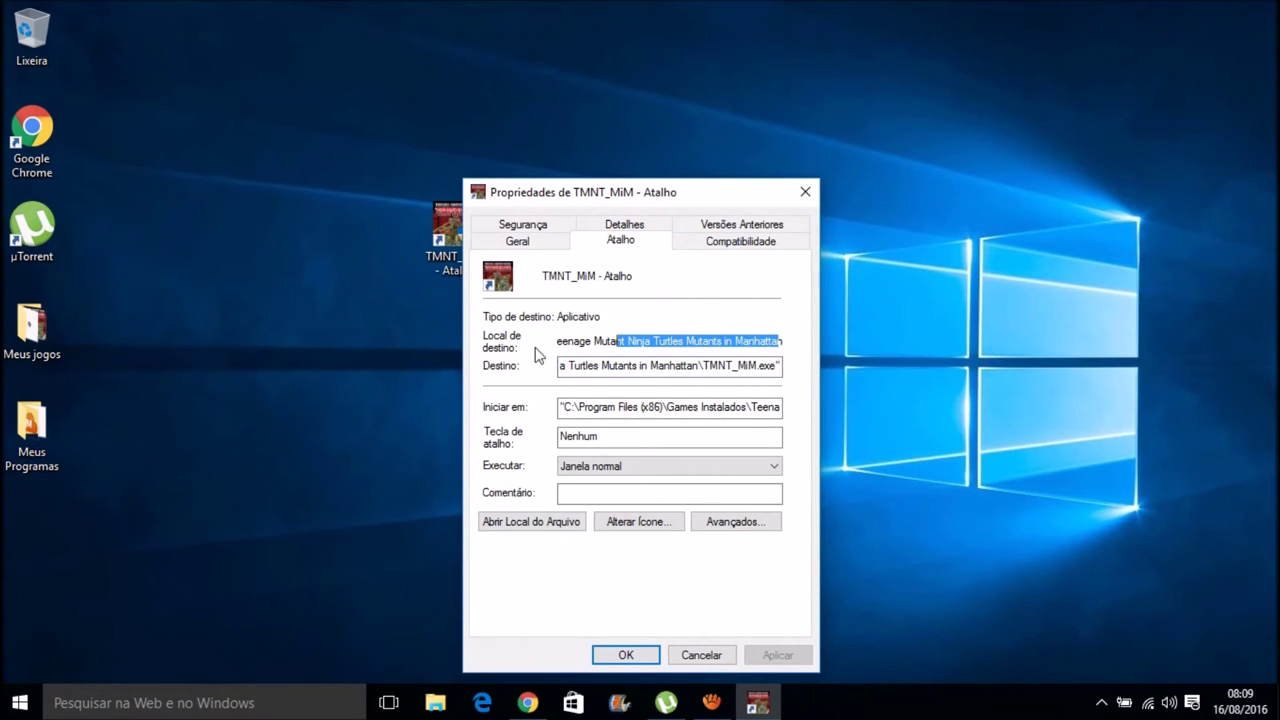
left_click(772, 340)
left_click_drag(784, 341, 539, 342)
right_click(670, 341)
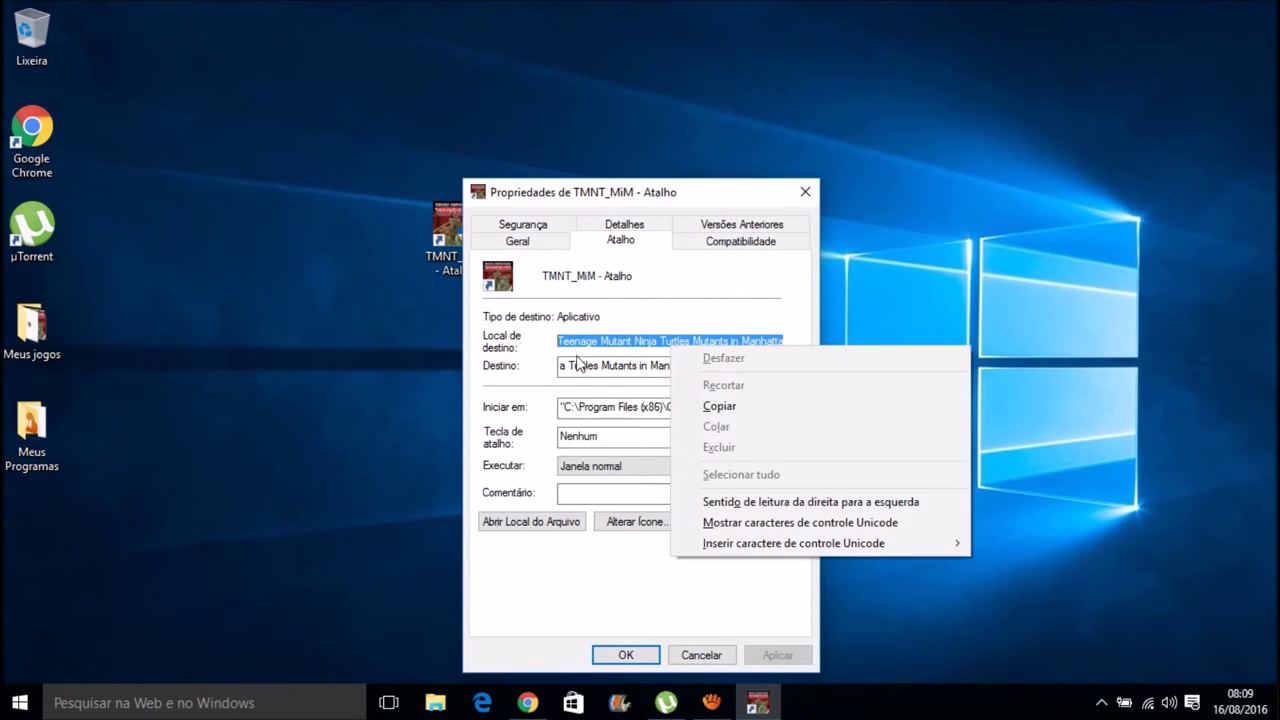
left_click(686, 406)
Rename the shortcut to the copied name Teenage Mutant Ninja Turtles Mutants in Manhattan, check its compatibility settings and save the properties
left_click(517, 240)
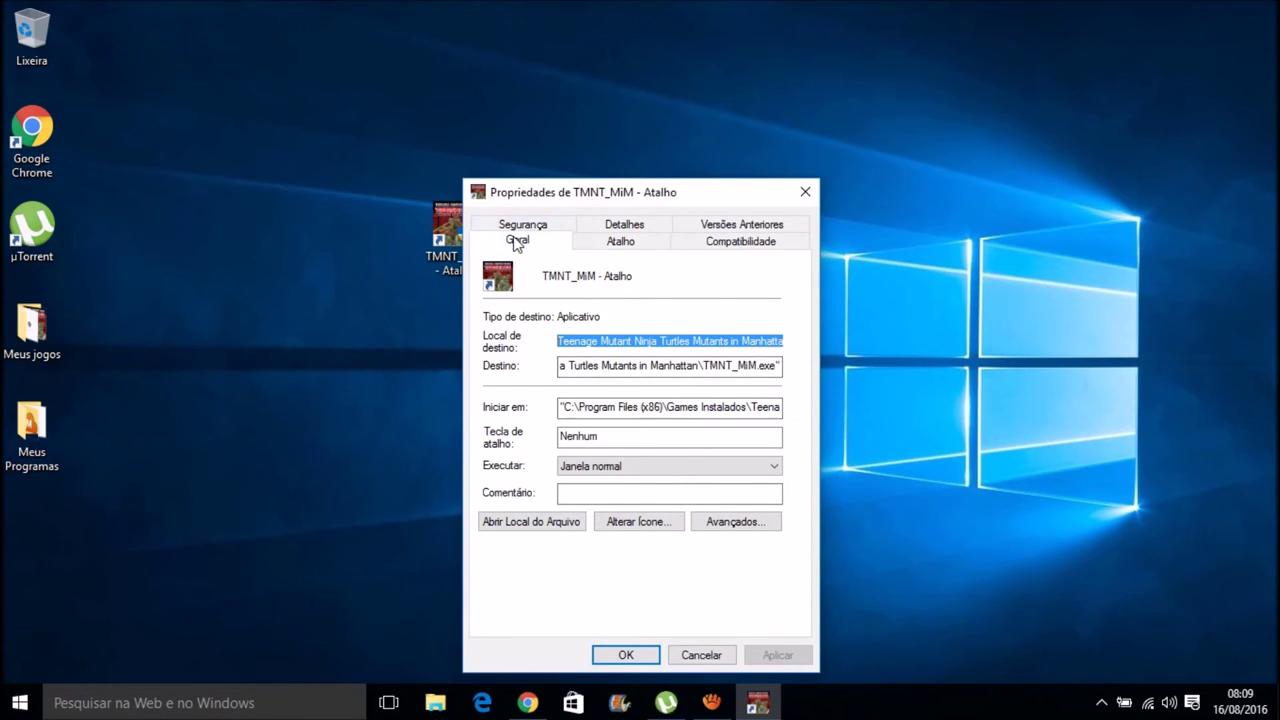
left_click_drag(680, 278, 517, 277)
right_click(667, 278)
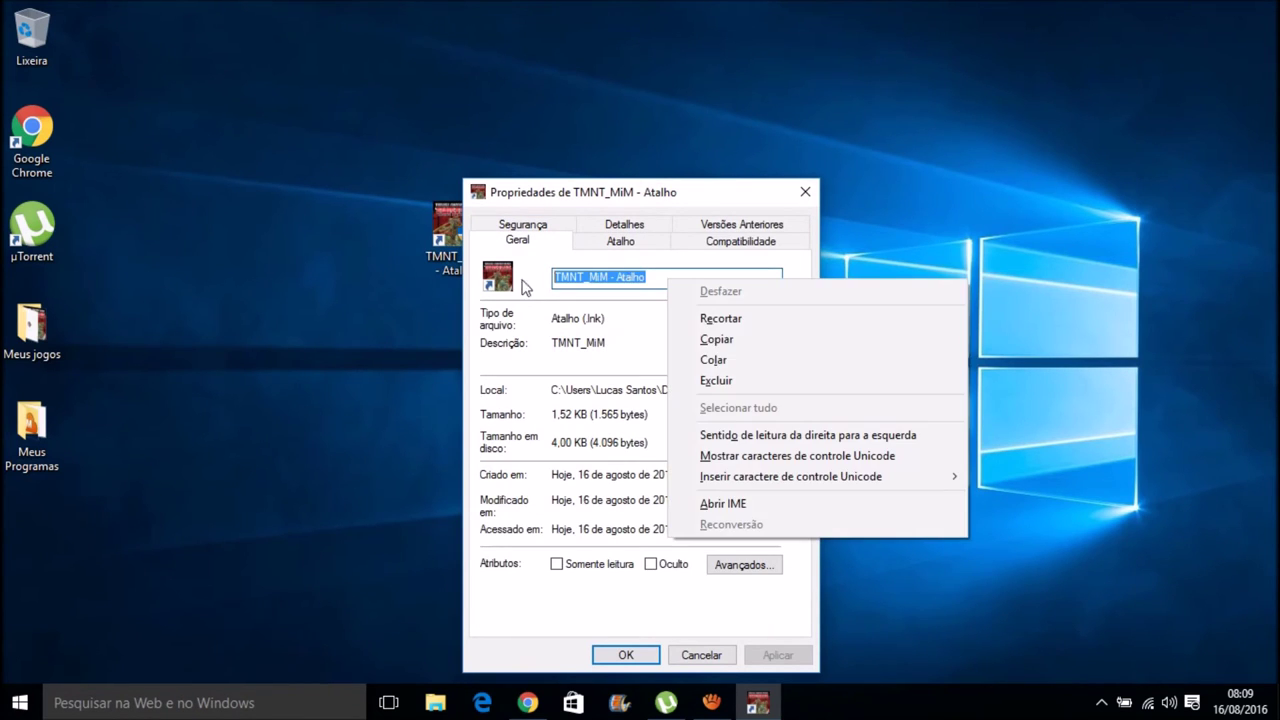
left_click(745, 360)
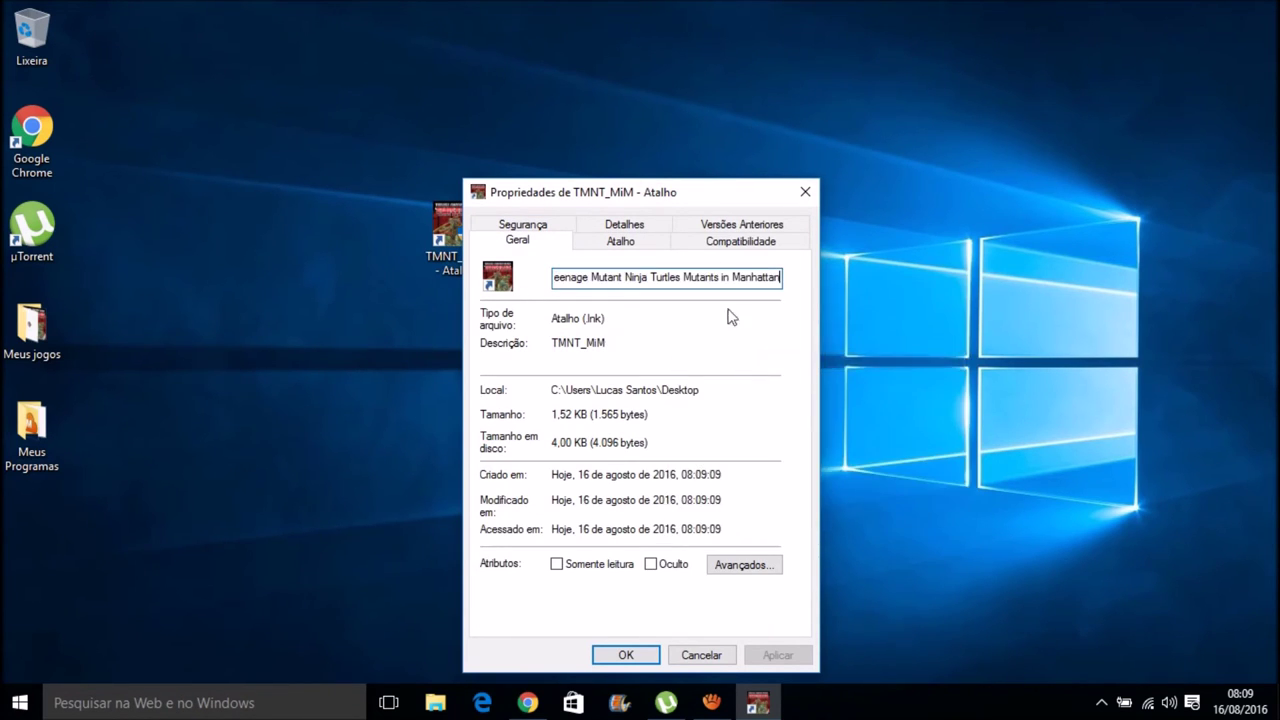
left_click(701, 245)
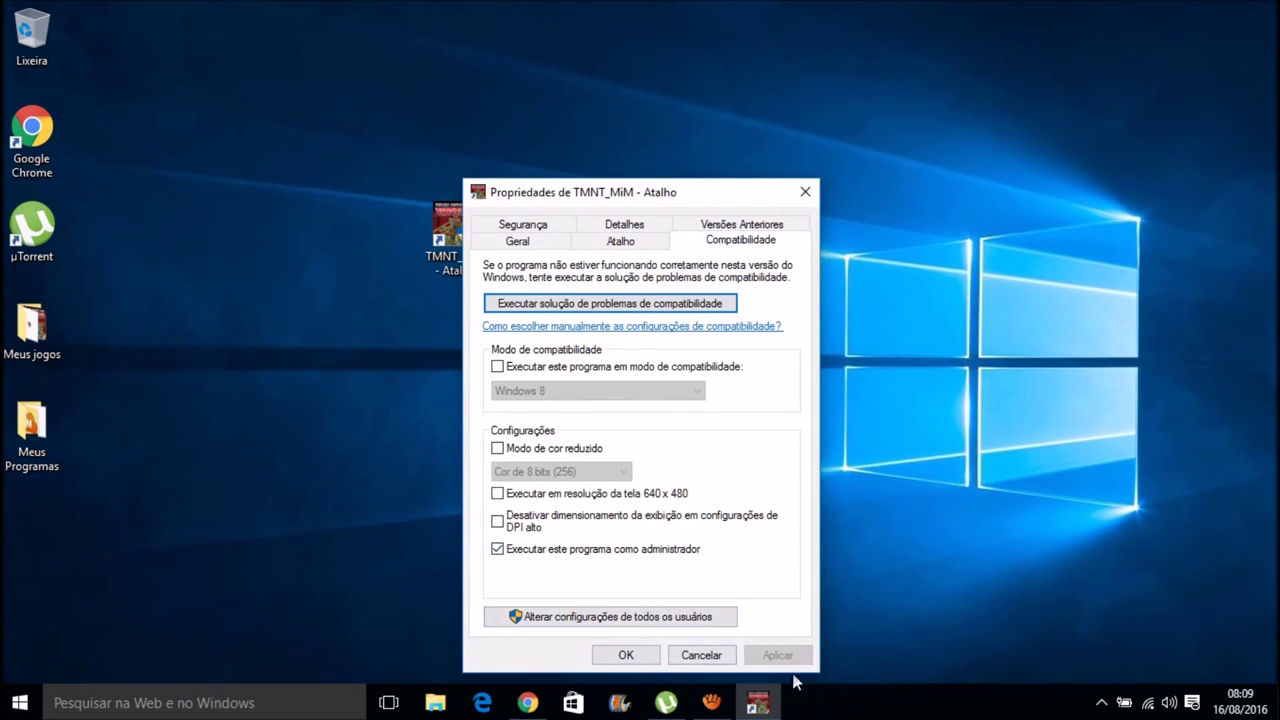
left_click(646, 663)
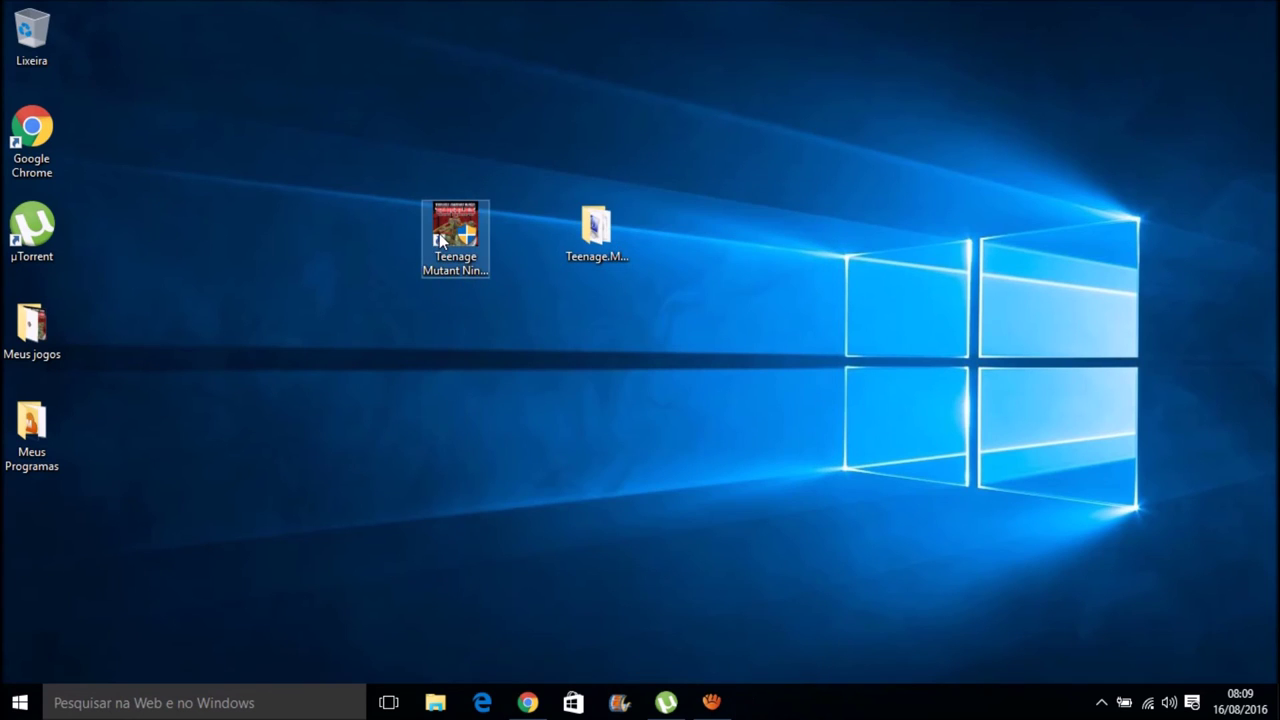
double_click(439, 233)
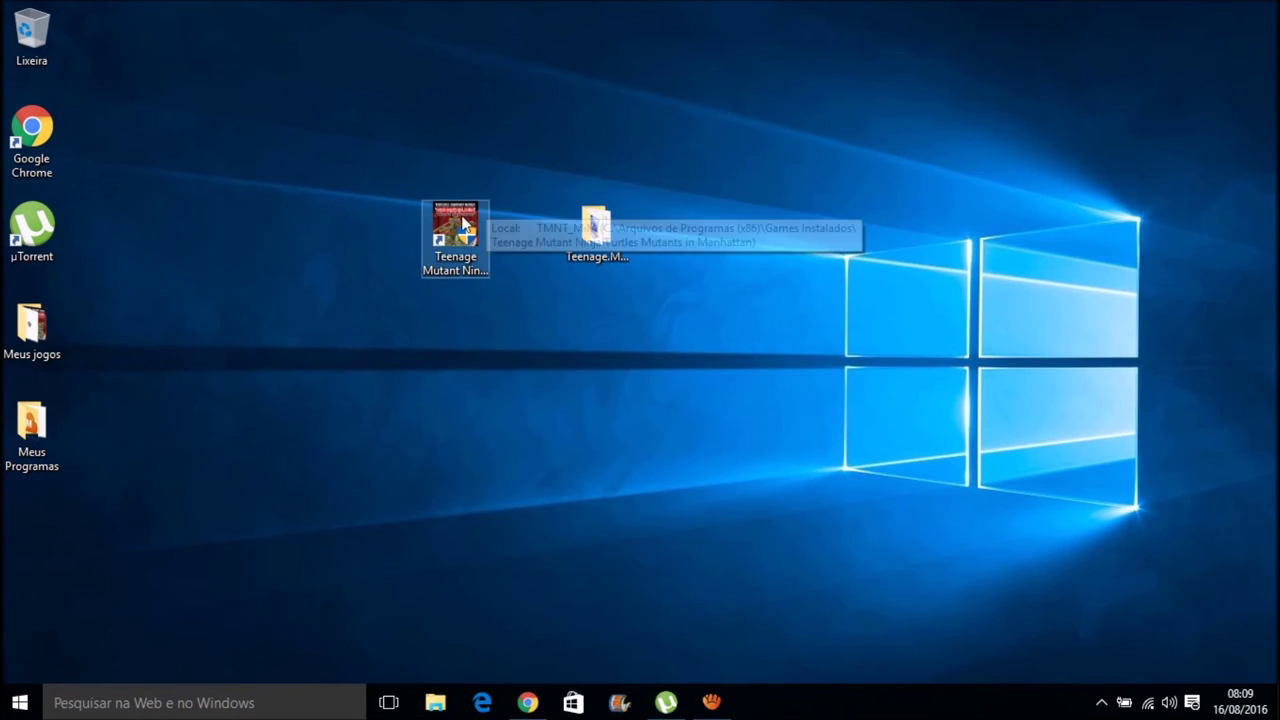
double_click(459, 229)
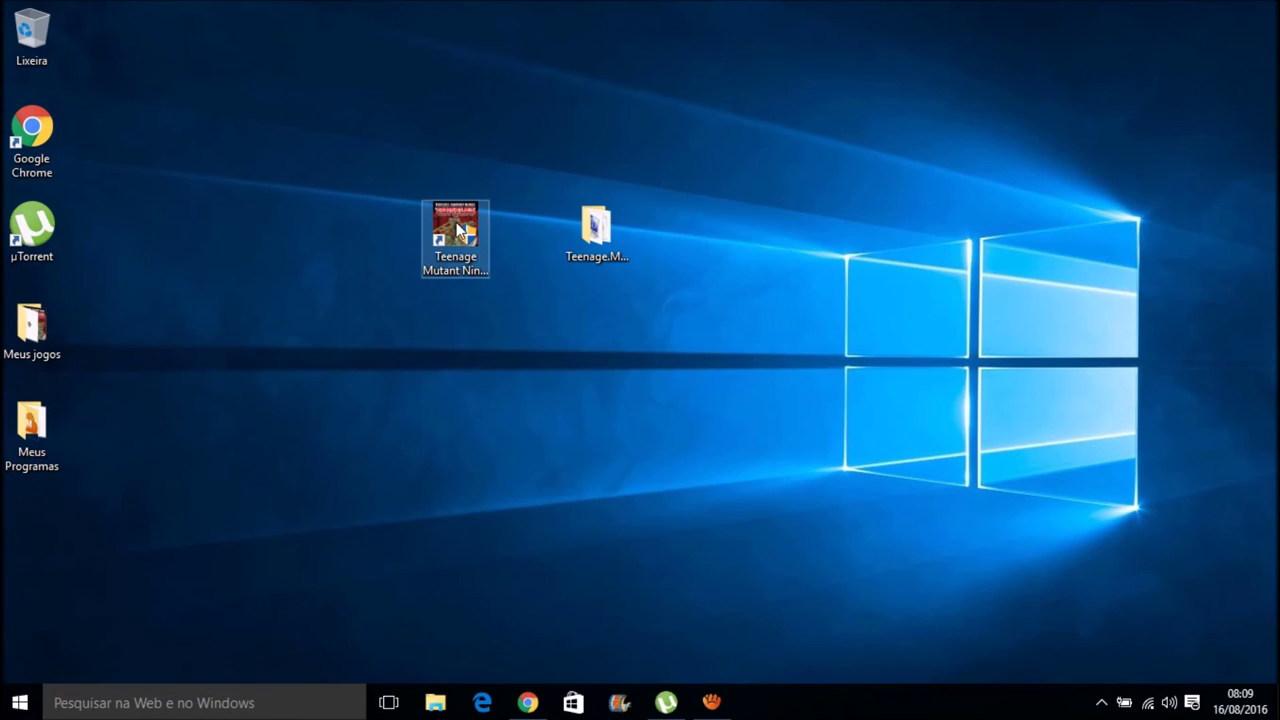
right_click(459, 229)
mouse_move(455, 232)
left_mouse_down()
mouse_move(343, 277)
mouse_move(447, 256)
left_mouse_up()
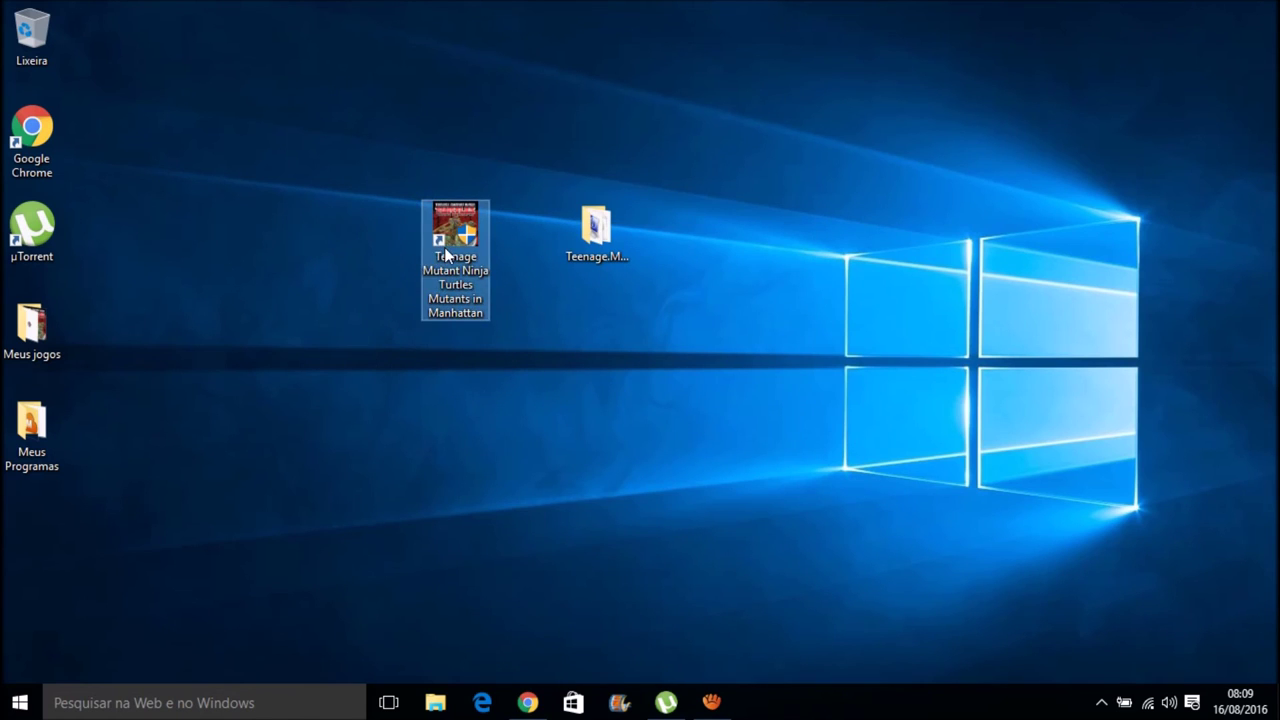
Deselect the game shortcut and refresh the desktop
left_click(311, 251)
key("shift+F10")
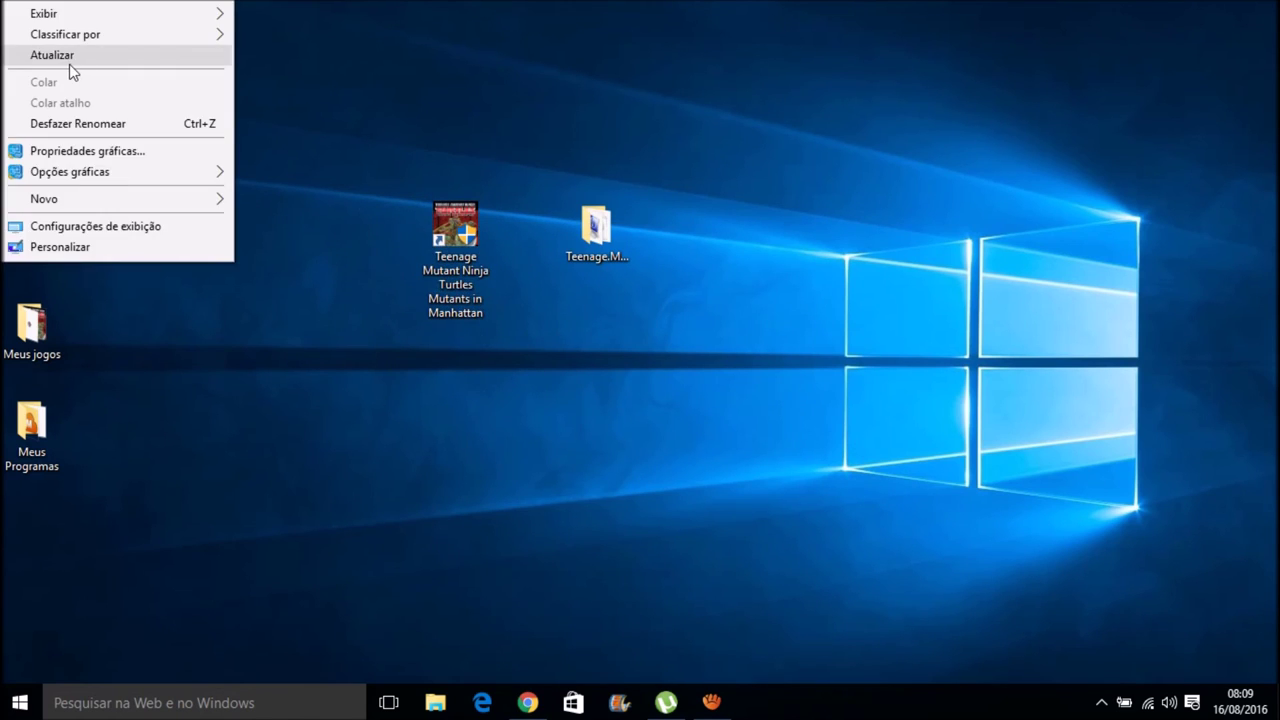
left_click(69, 60)
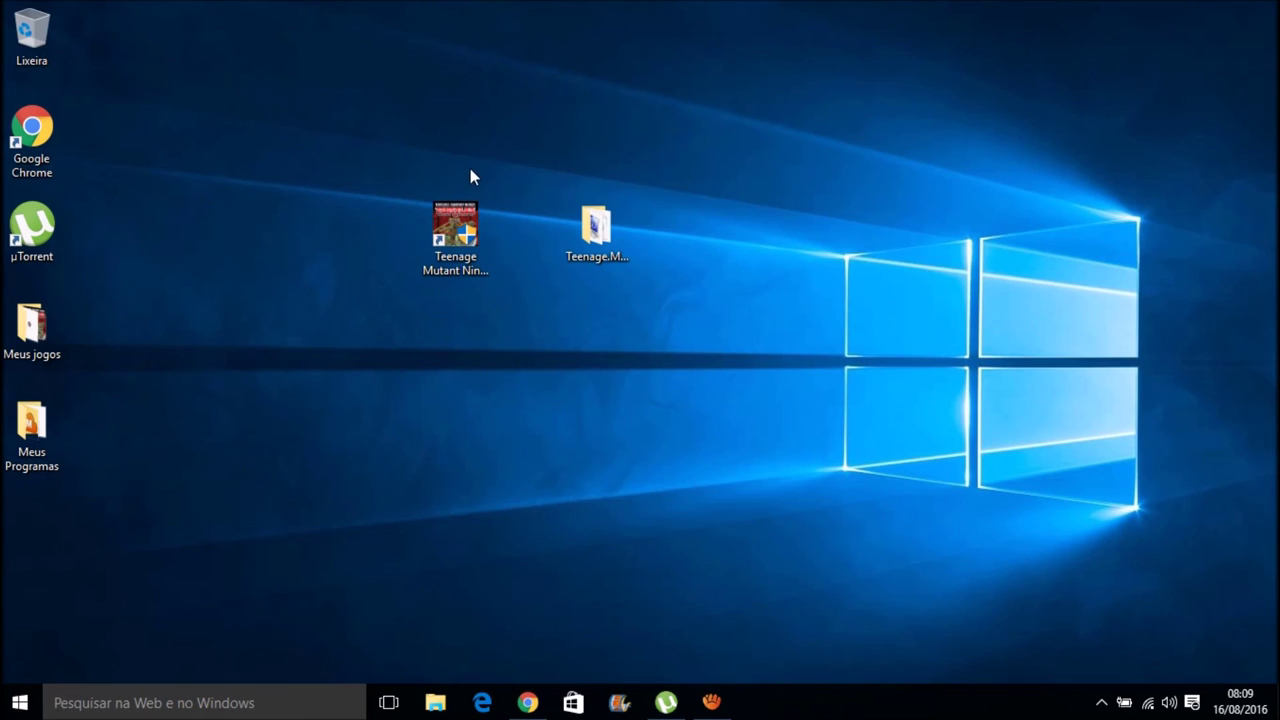
left_click(461, 218)
left_click(551, 466)
left_click(479, 311)
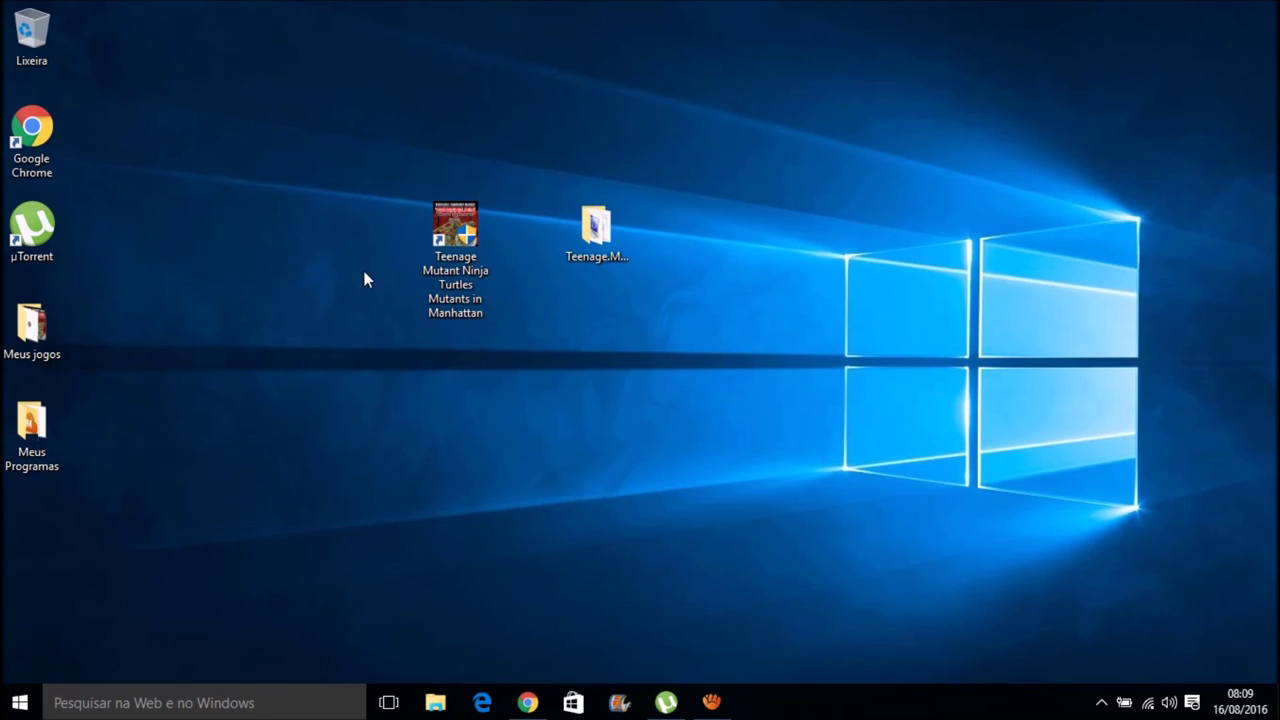
left_click_drag(343, 195, 456, 260)
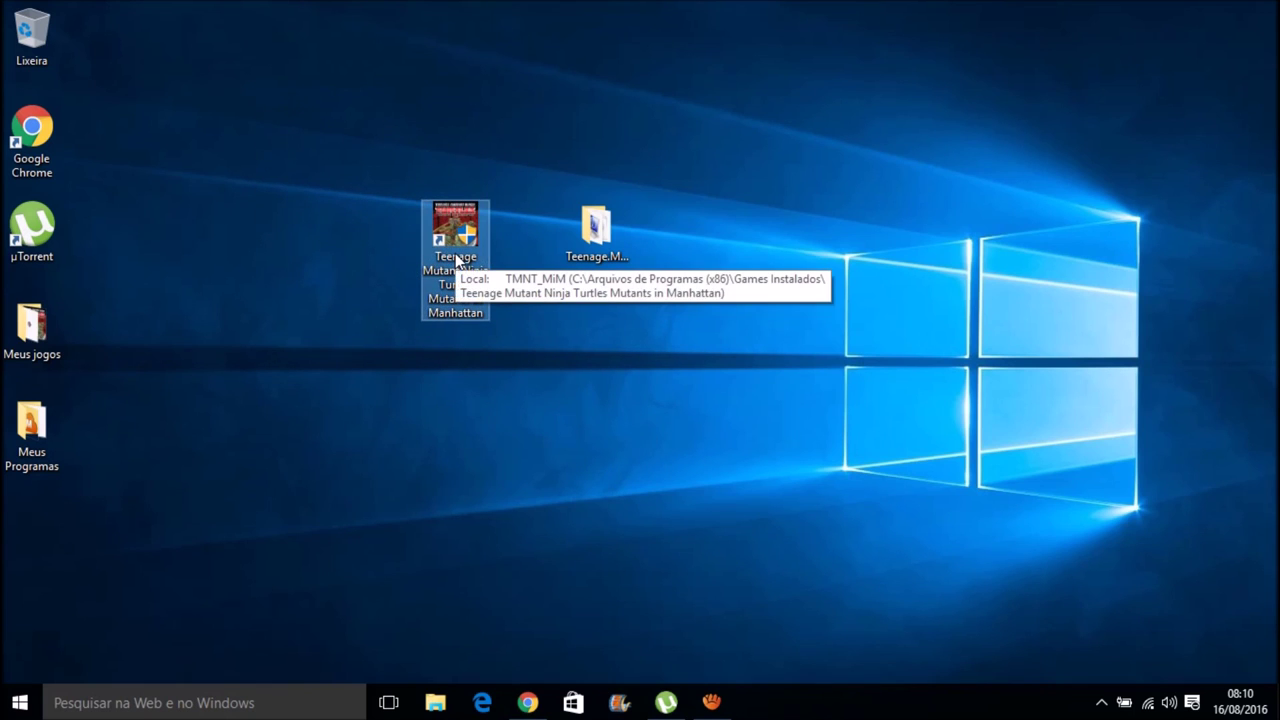